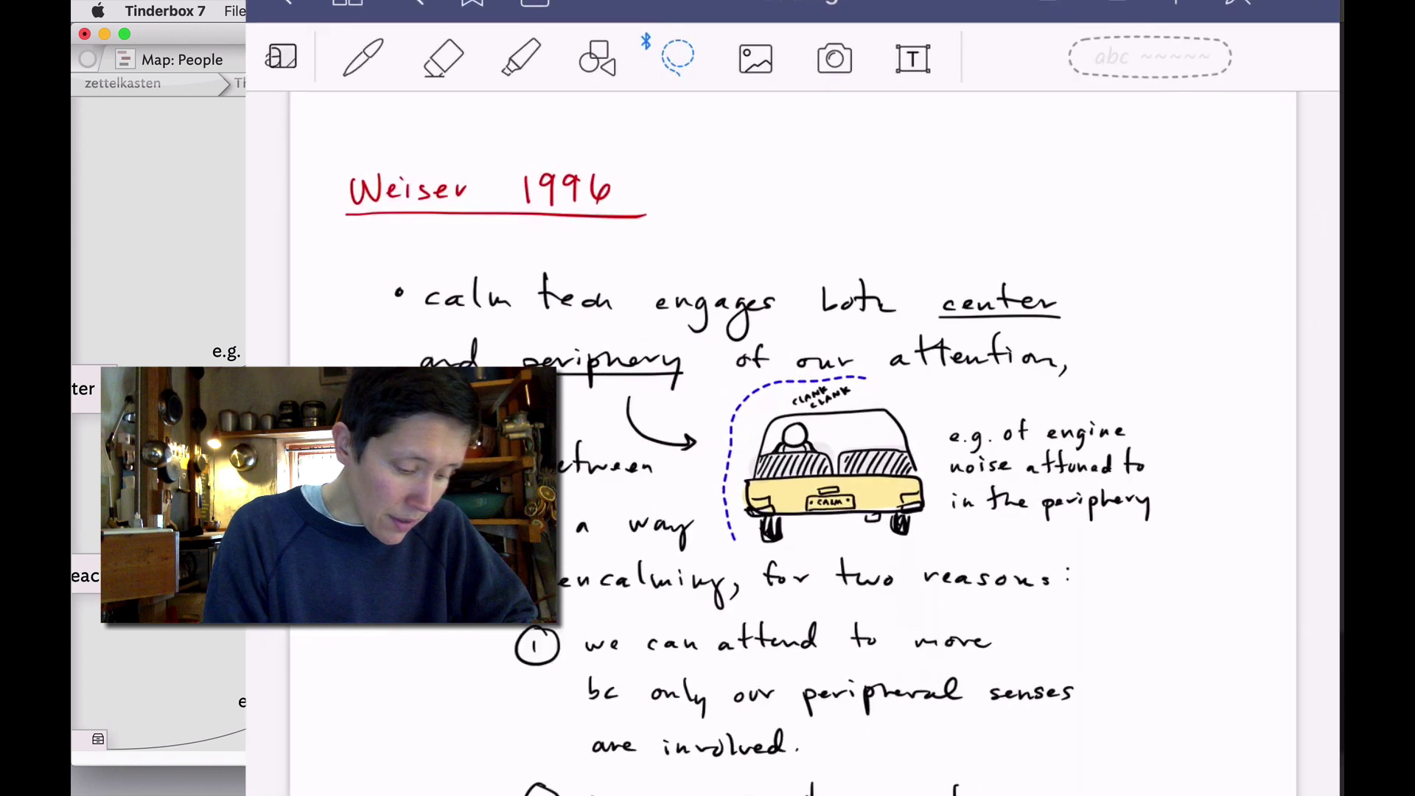
Lasso the yellow CLANK CLANK car sketch in GoodNotes and copy it
drag(938, 501, 1022, 550)
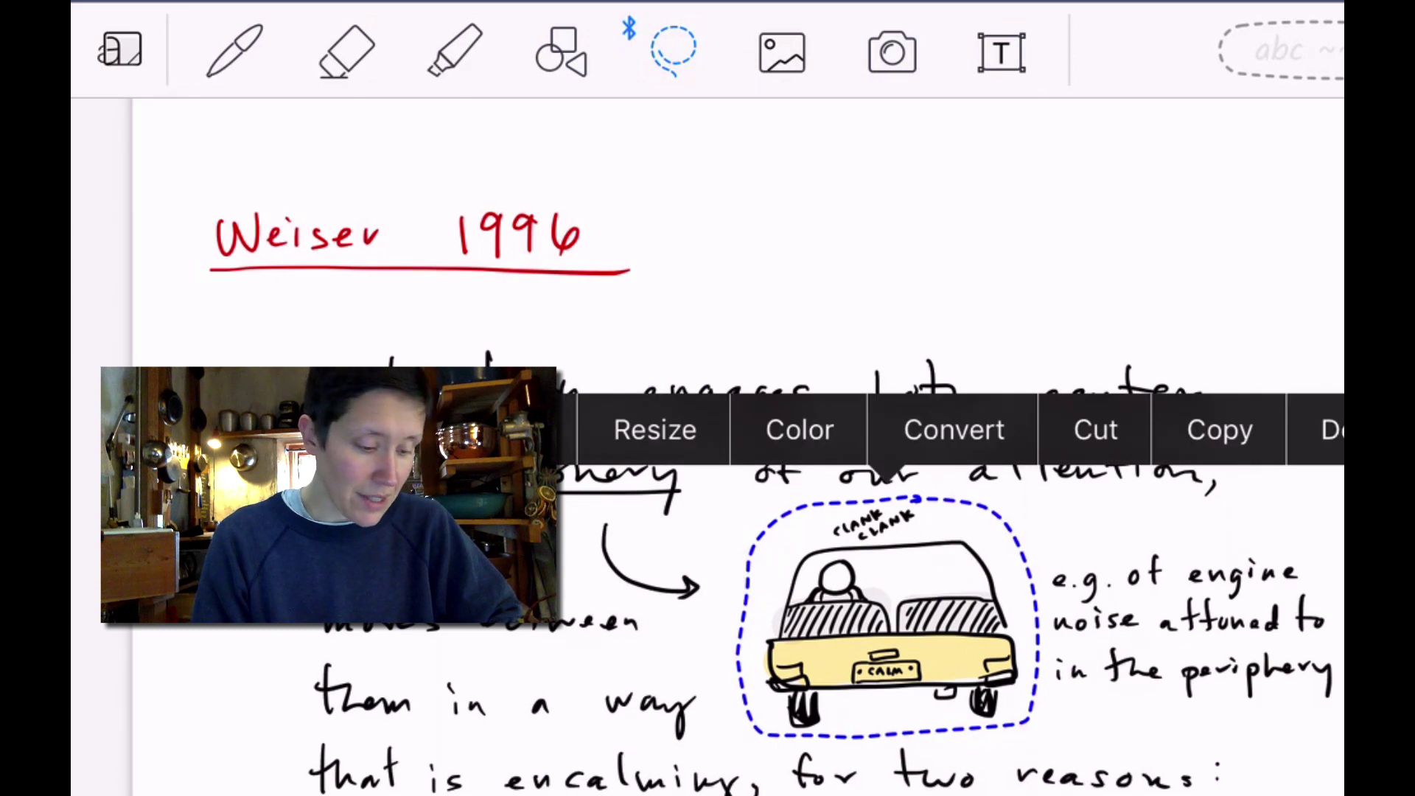
click(1220, 431)
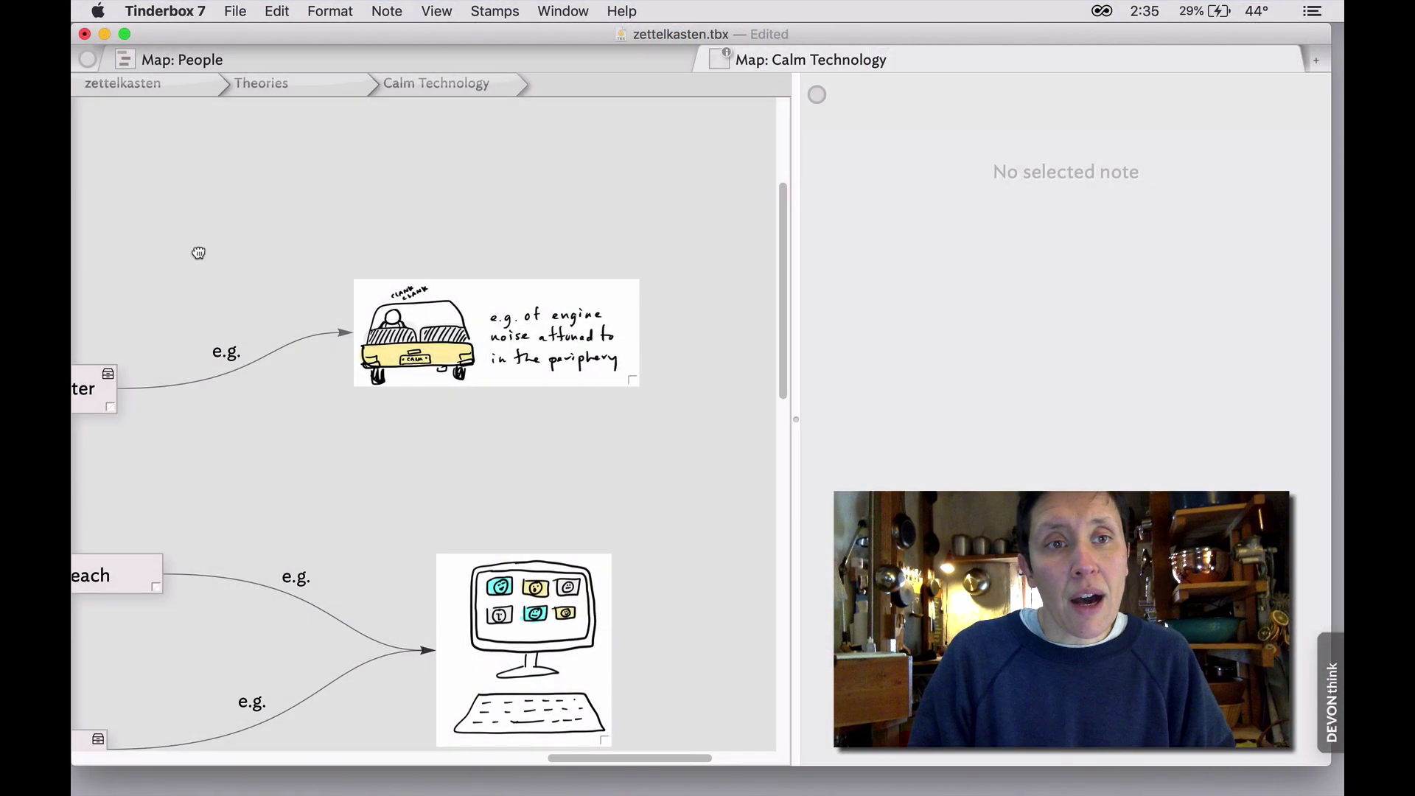
Create a new note above the car example and paste the car sketch into its text
key(super+v)
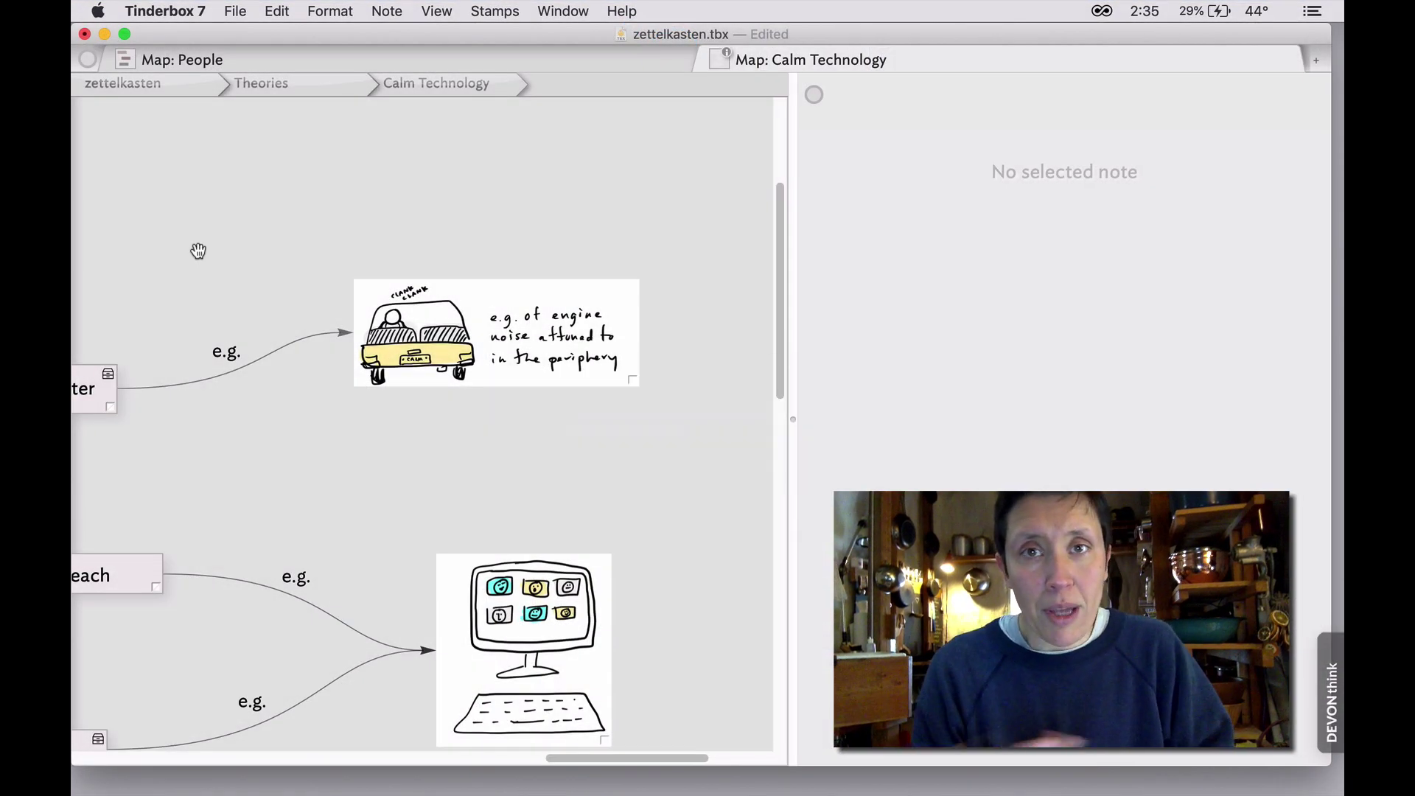
double_click(231, 216)
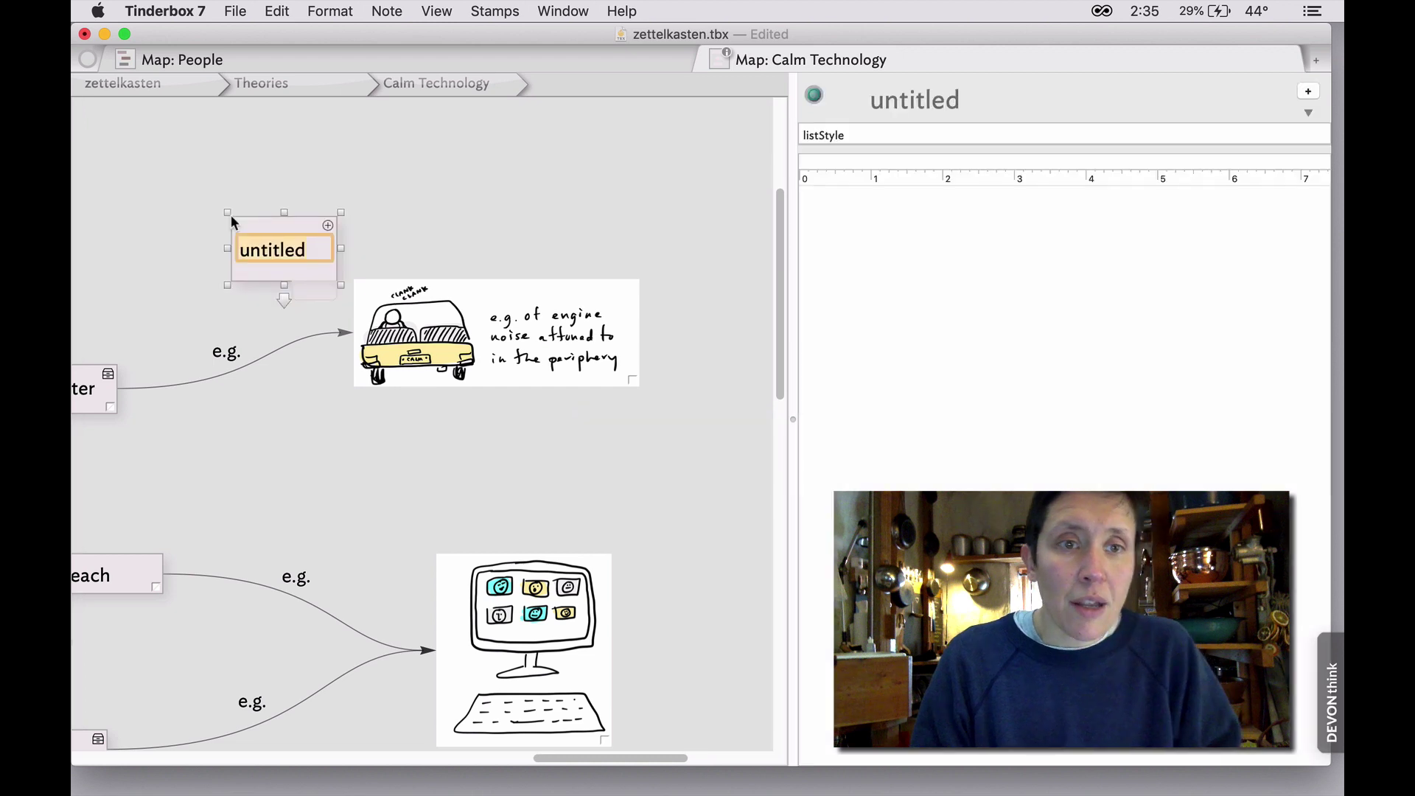
click(982, 304)
key(super+v)
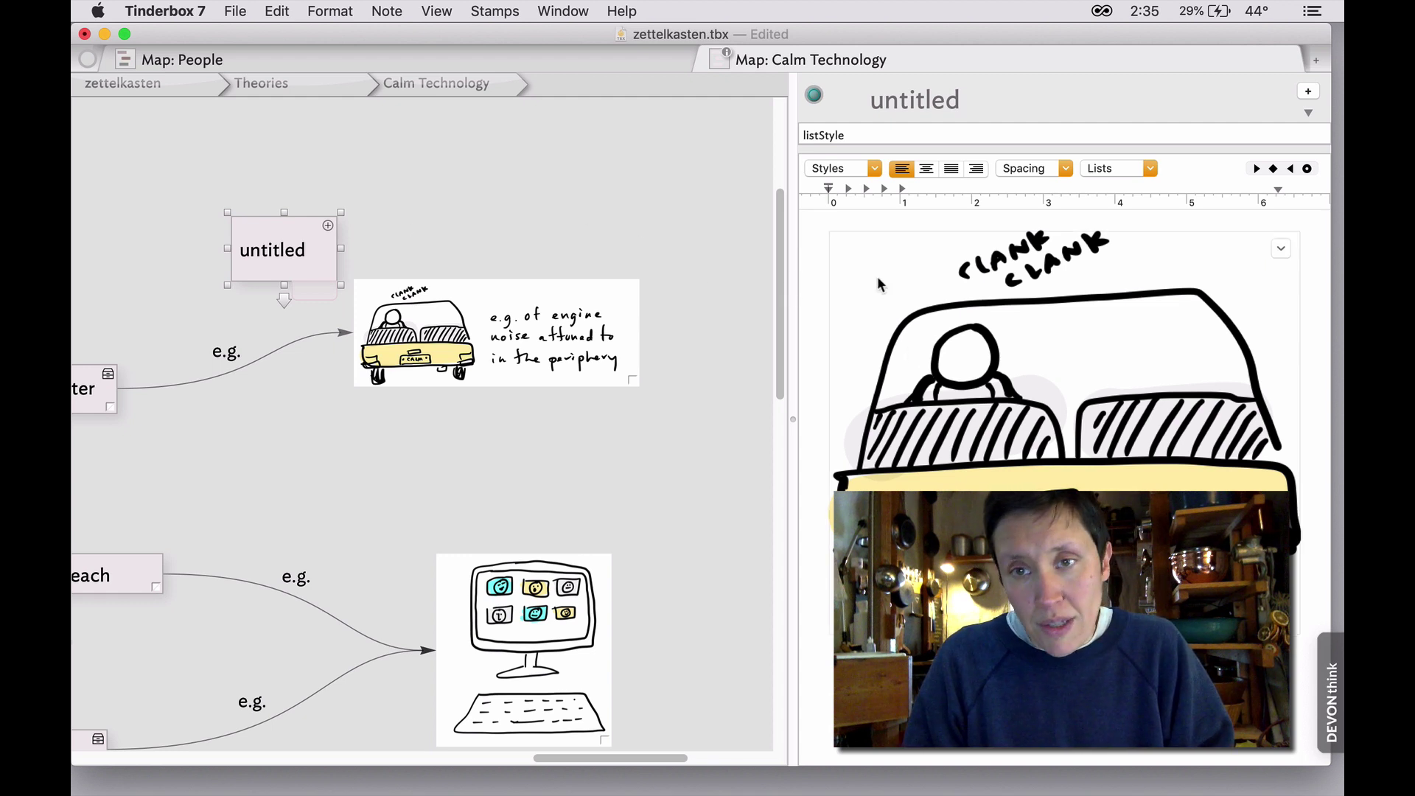
Delete the new note's 'untitled' title, leaving it blank
click(409, 210)
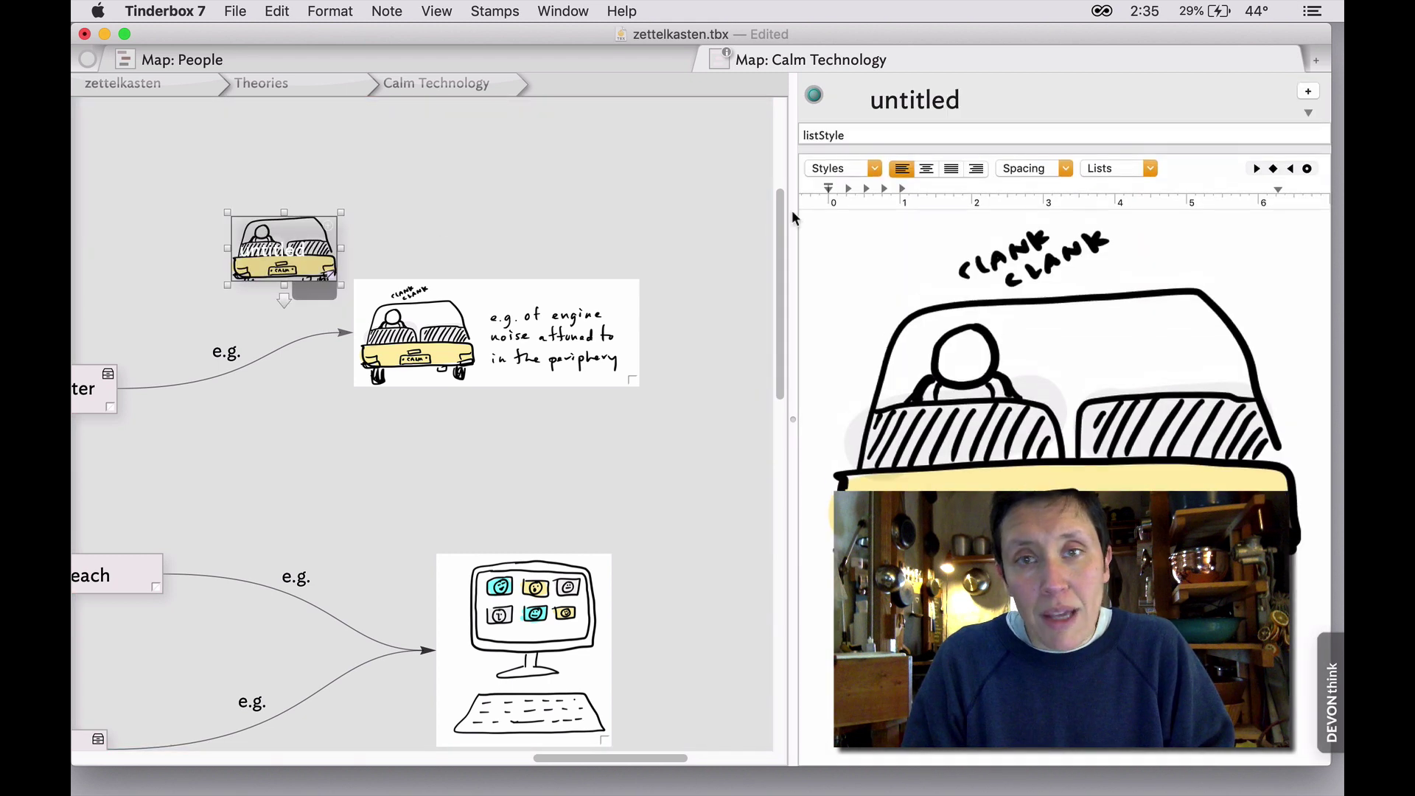
click(913, 100)
double_click(913, 101)
key(BackSpace)
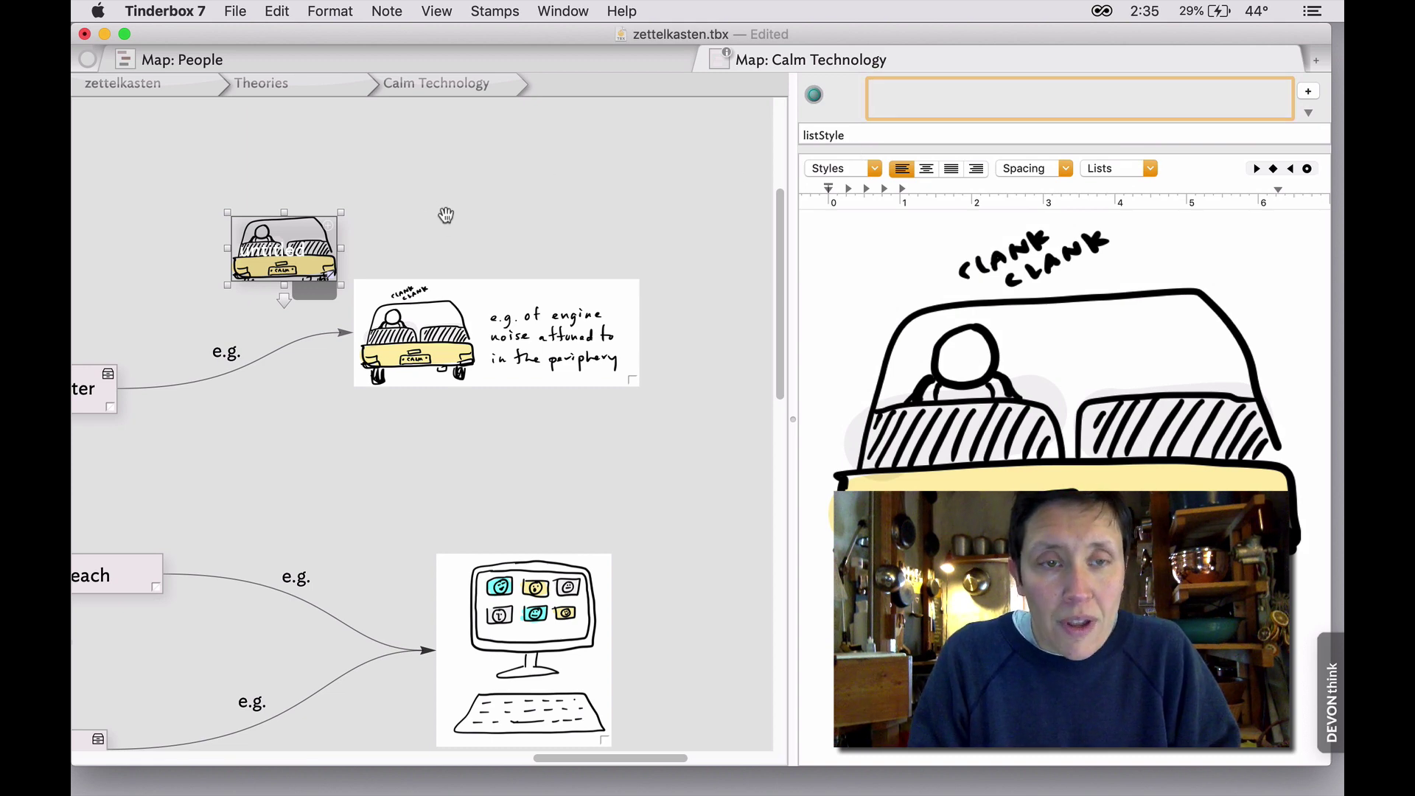
Move the car note higher on the map and make its border transparent
click(446, 215)
drag(290, 248, 286, 197)
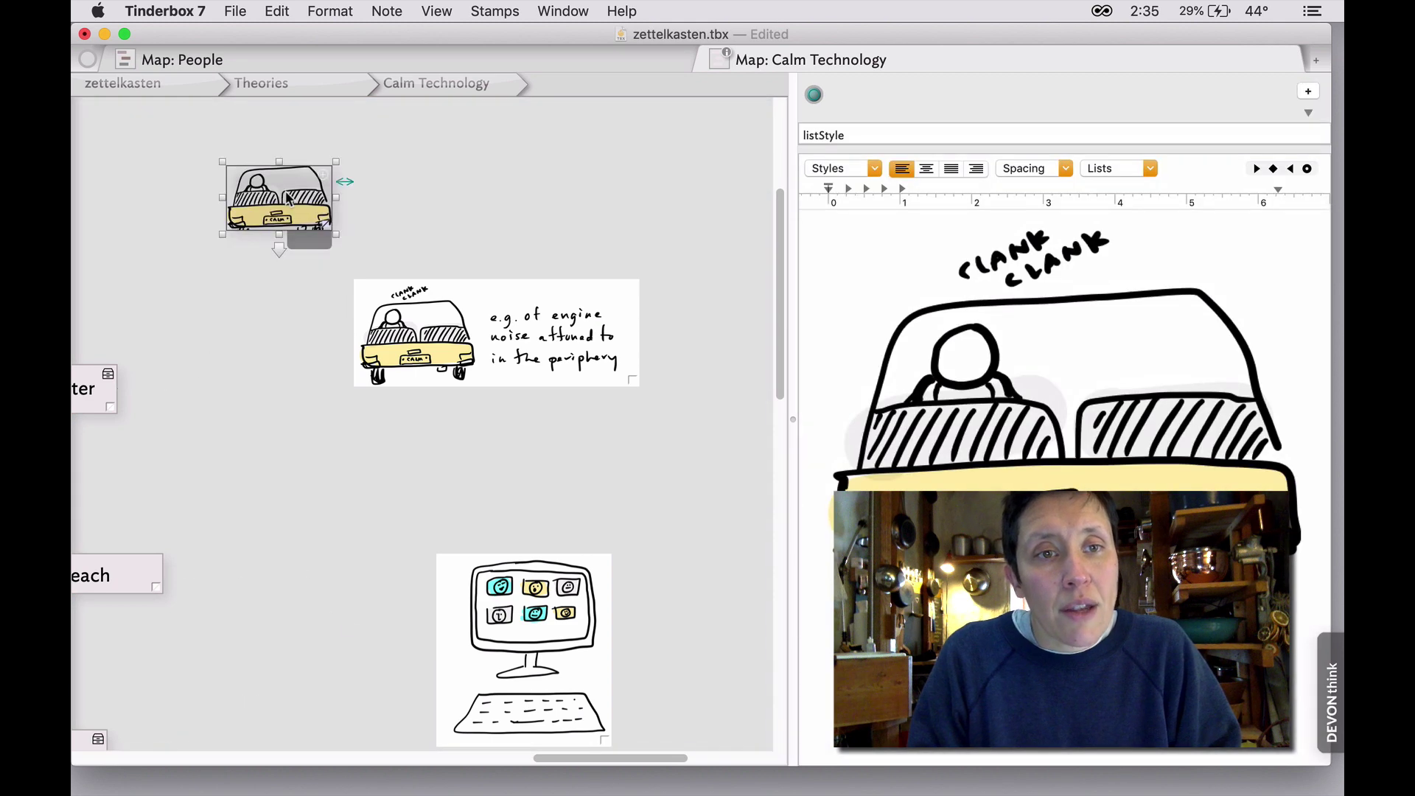
key(super+1)
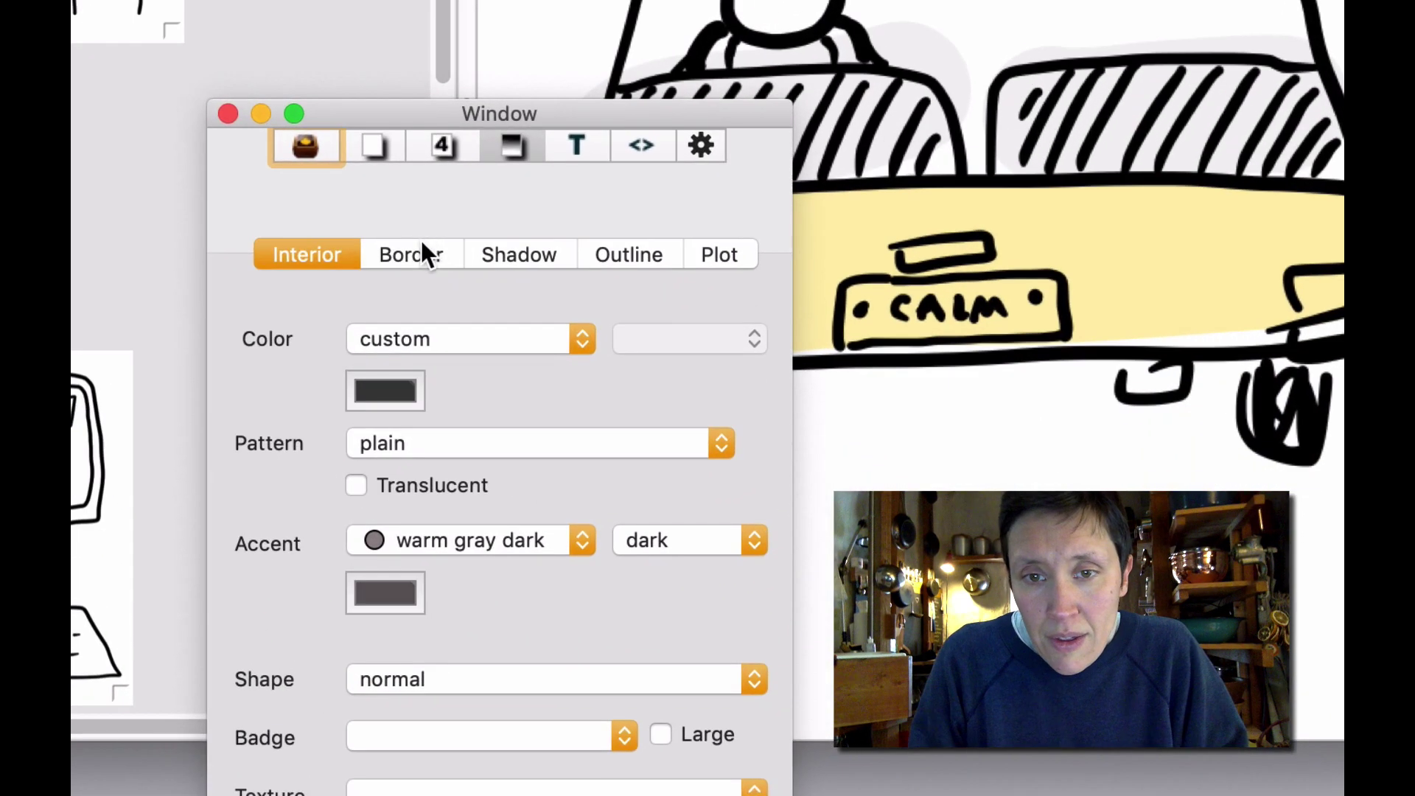
click(422, 250)
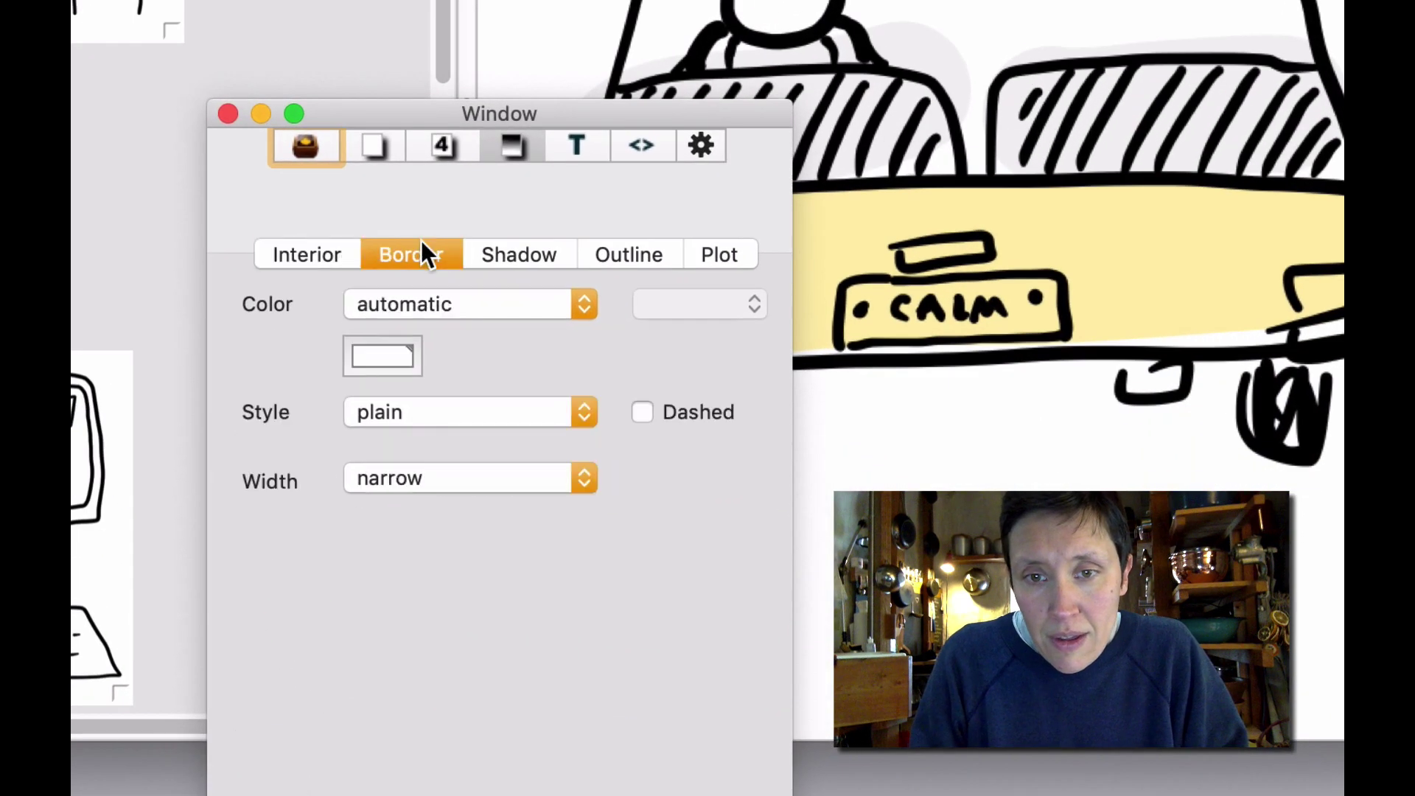
click(423, 306)
click(425, 353)
Turn off the car note's shadow and enlarge it to show the sketch
click(482, 259)
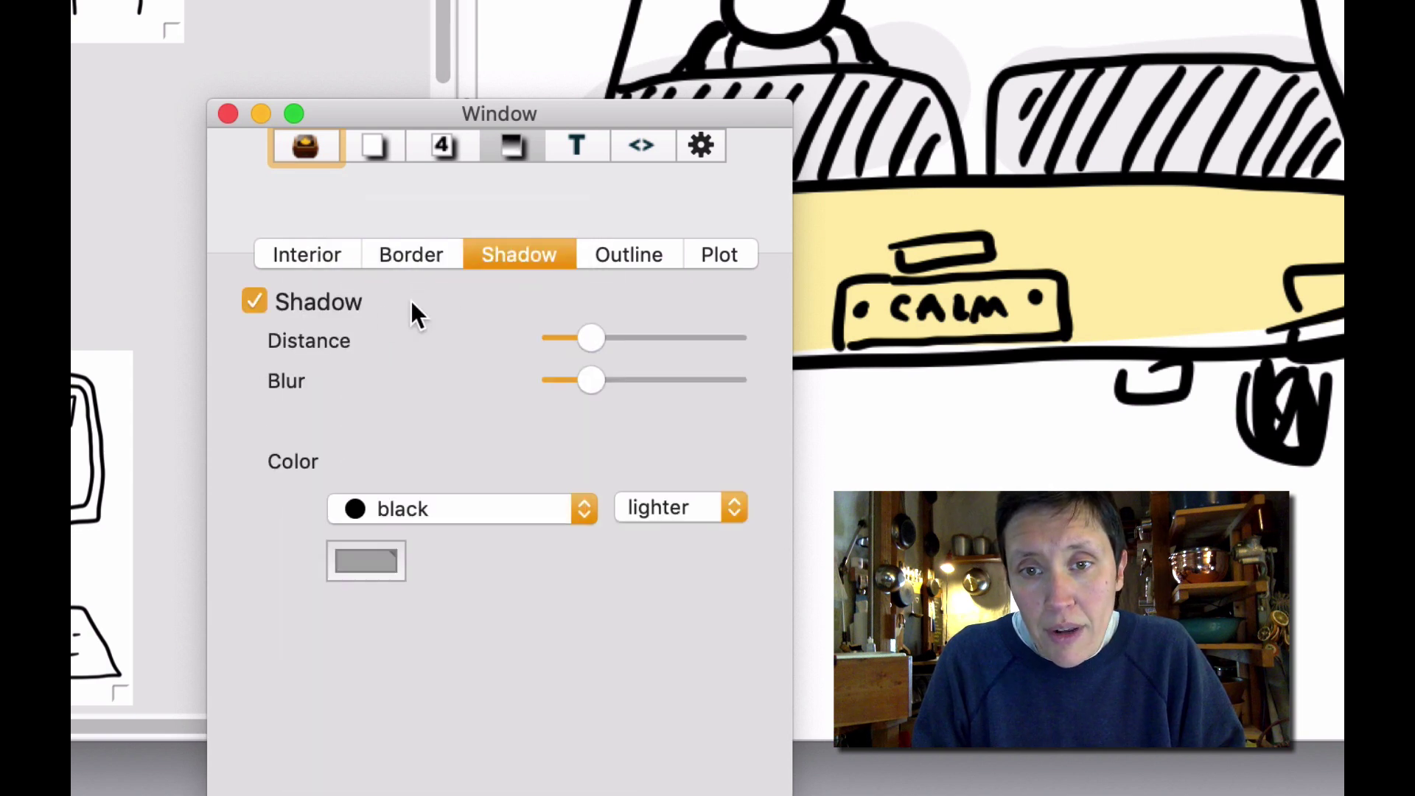
click(256, 299)
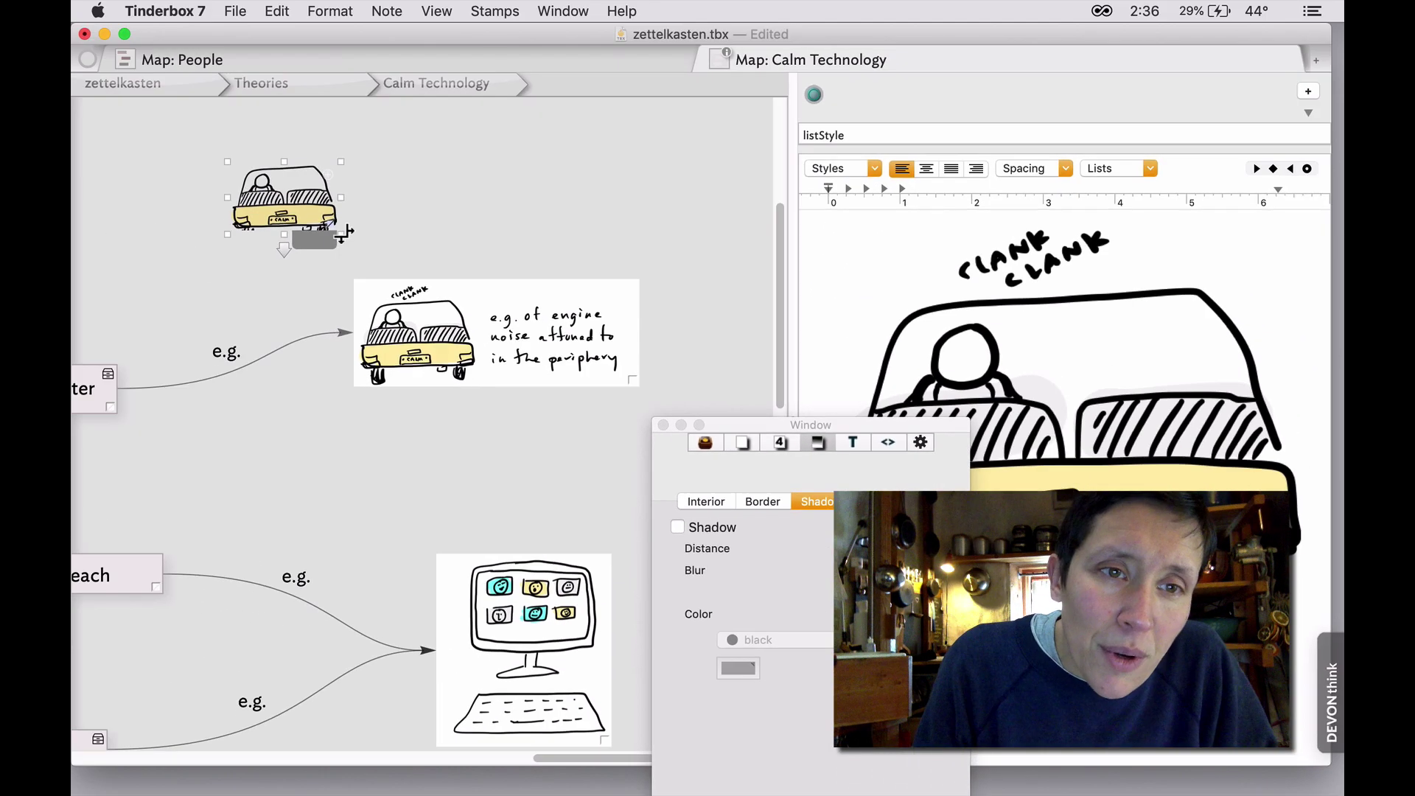
drag(345, 235, 331, 254)
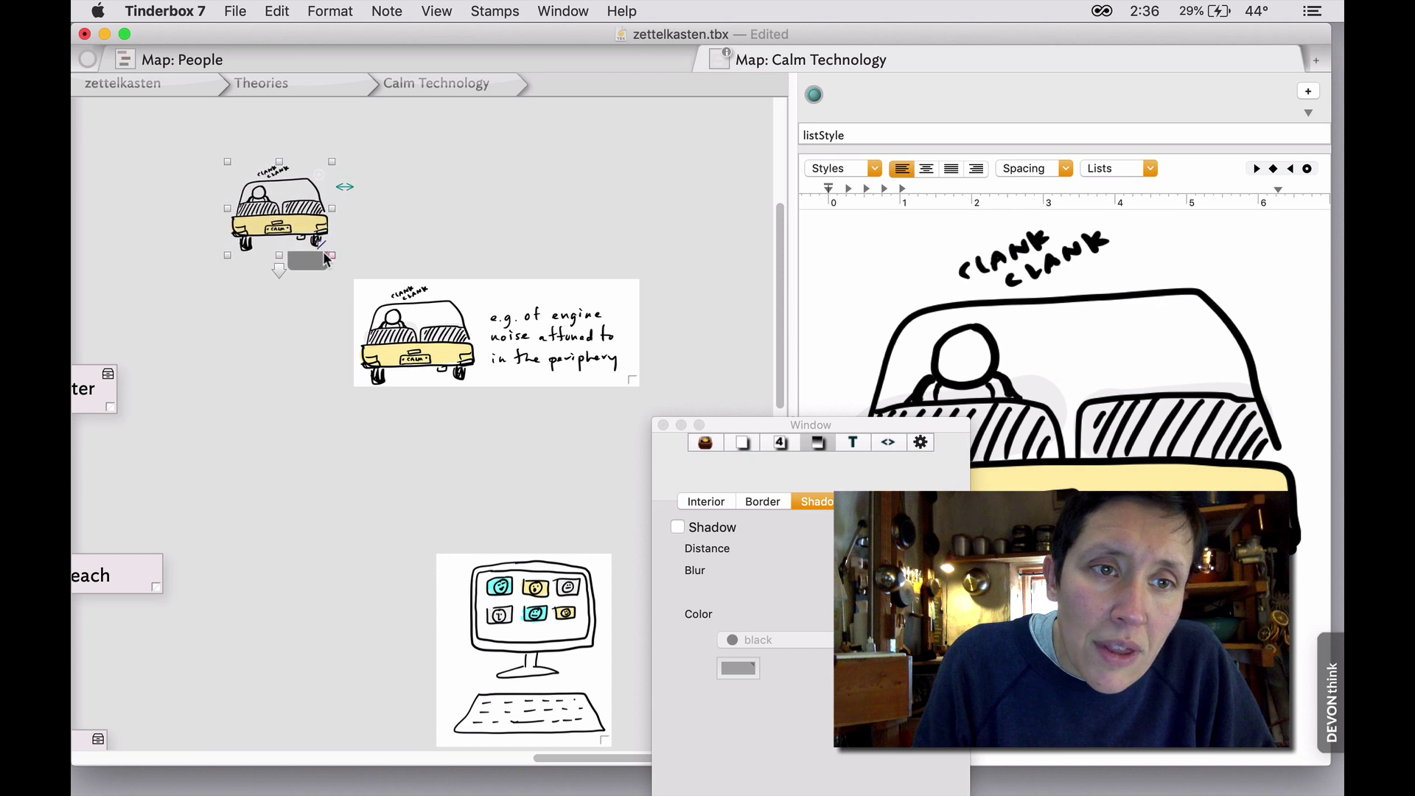
click(415, 218)
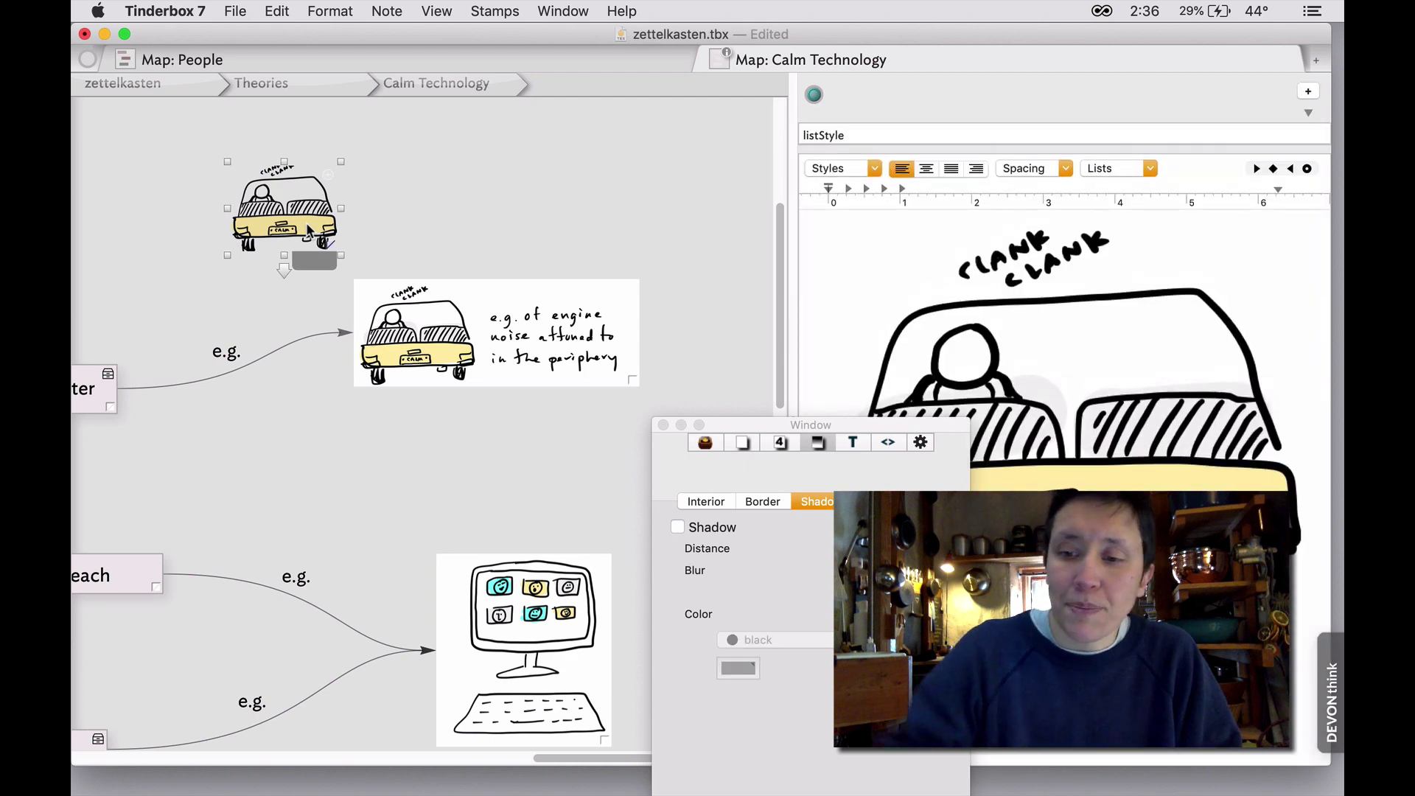
Delete the pasted car note, then AirDrop a GoodNotes screenshot of the sketch to the MacBook
key(Delete)
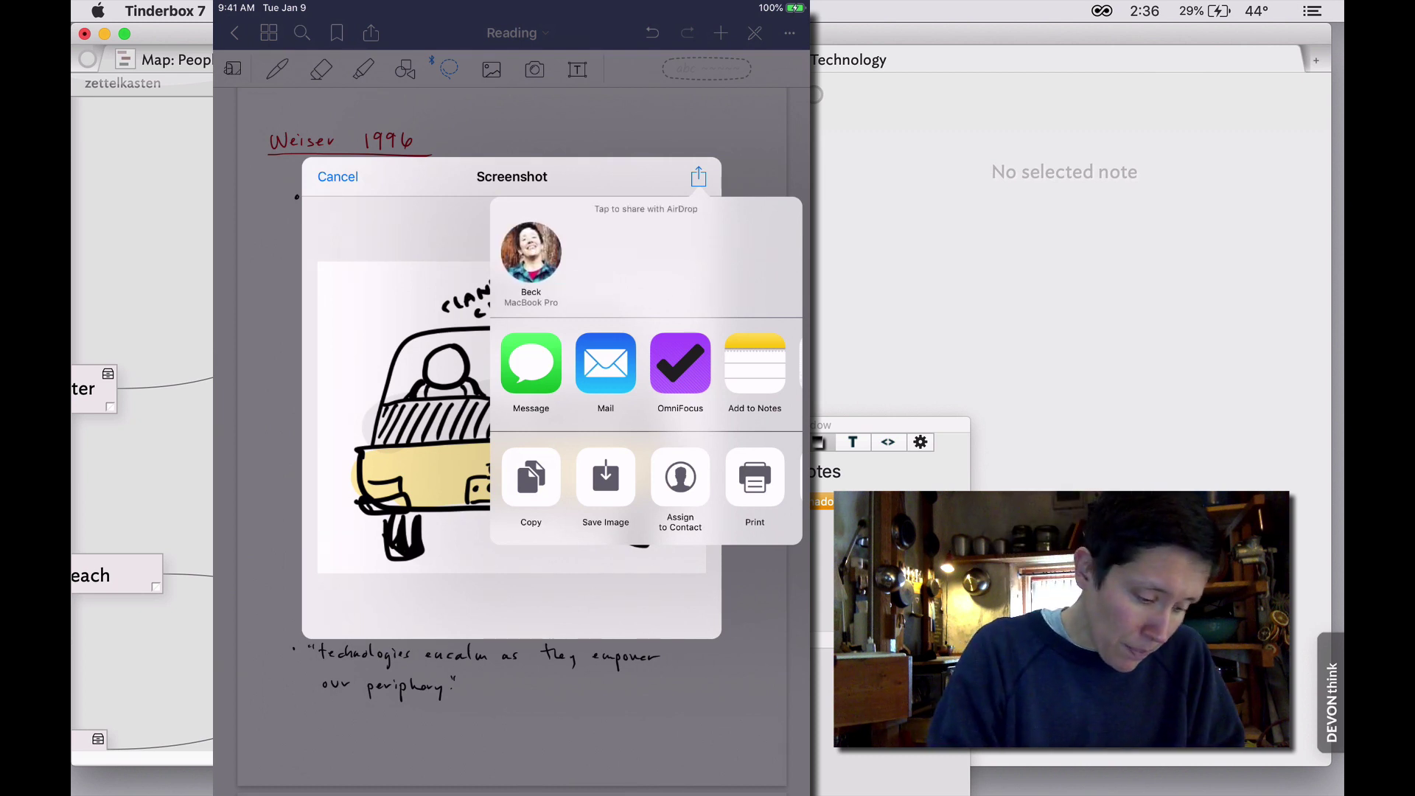
click(531, 252)
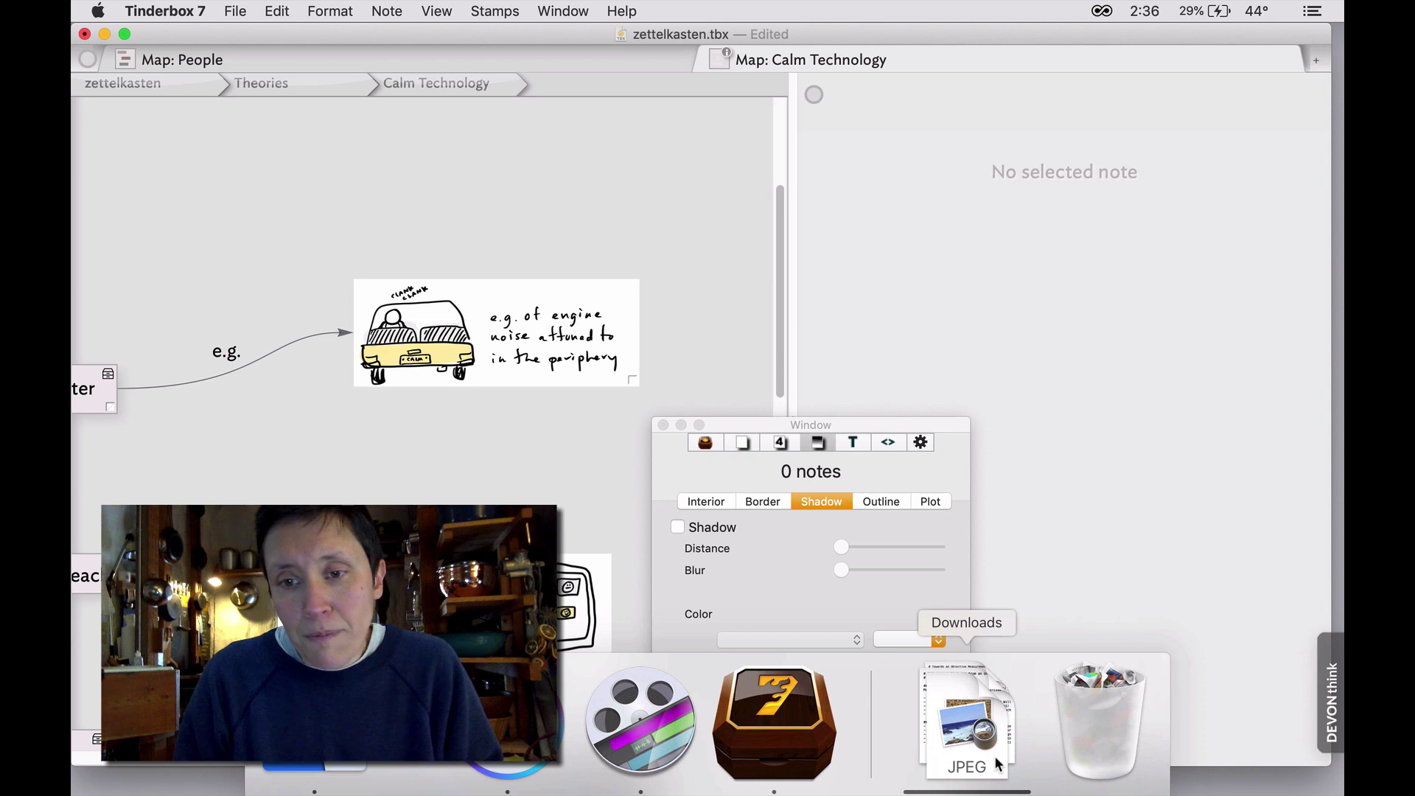
Open the Downloads folder beside the map and create a new note there
click(997, 762)
click(1008, 235)
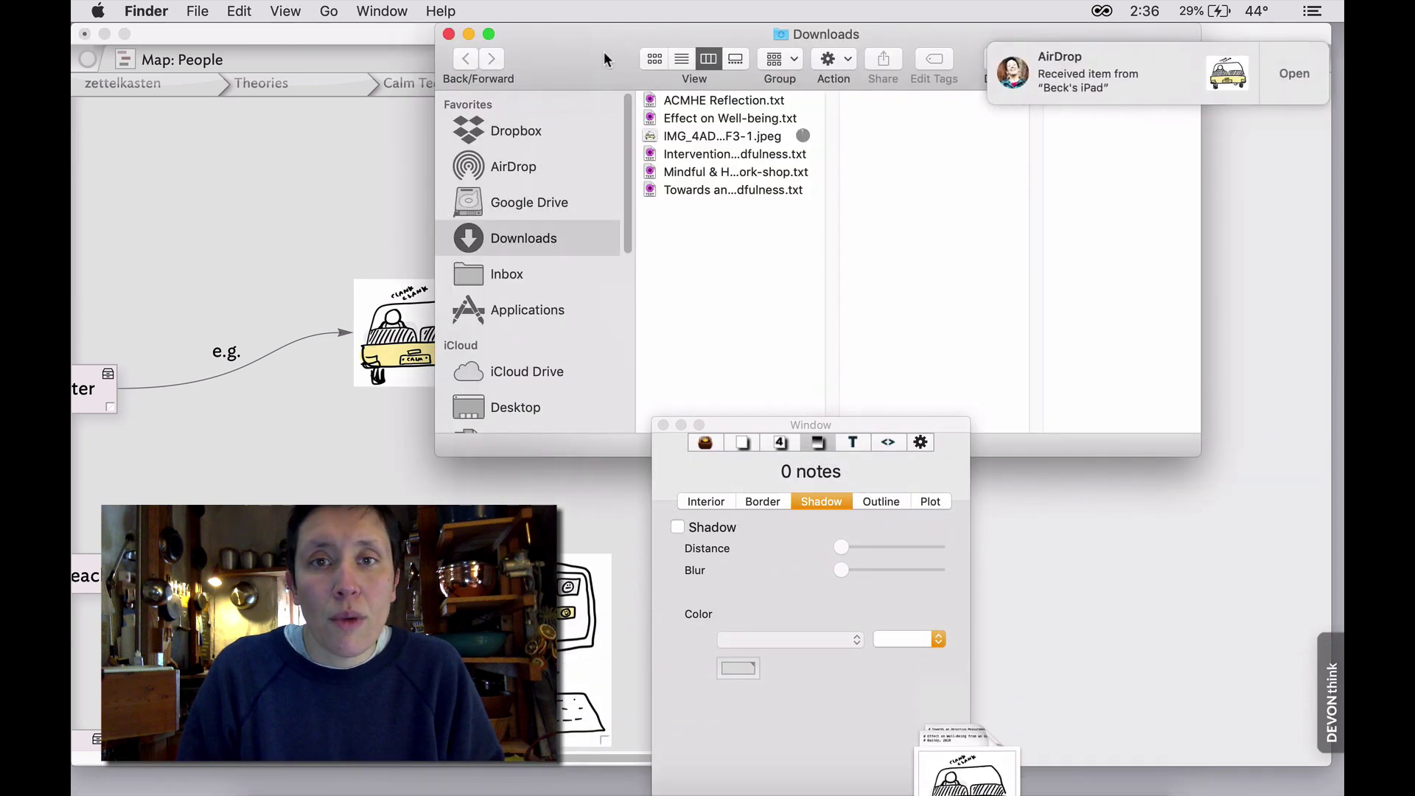
drag(531, 34, 217, 222)
click(389, 155)
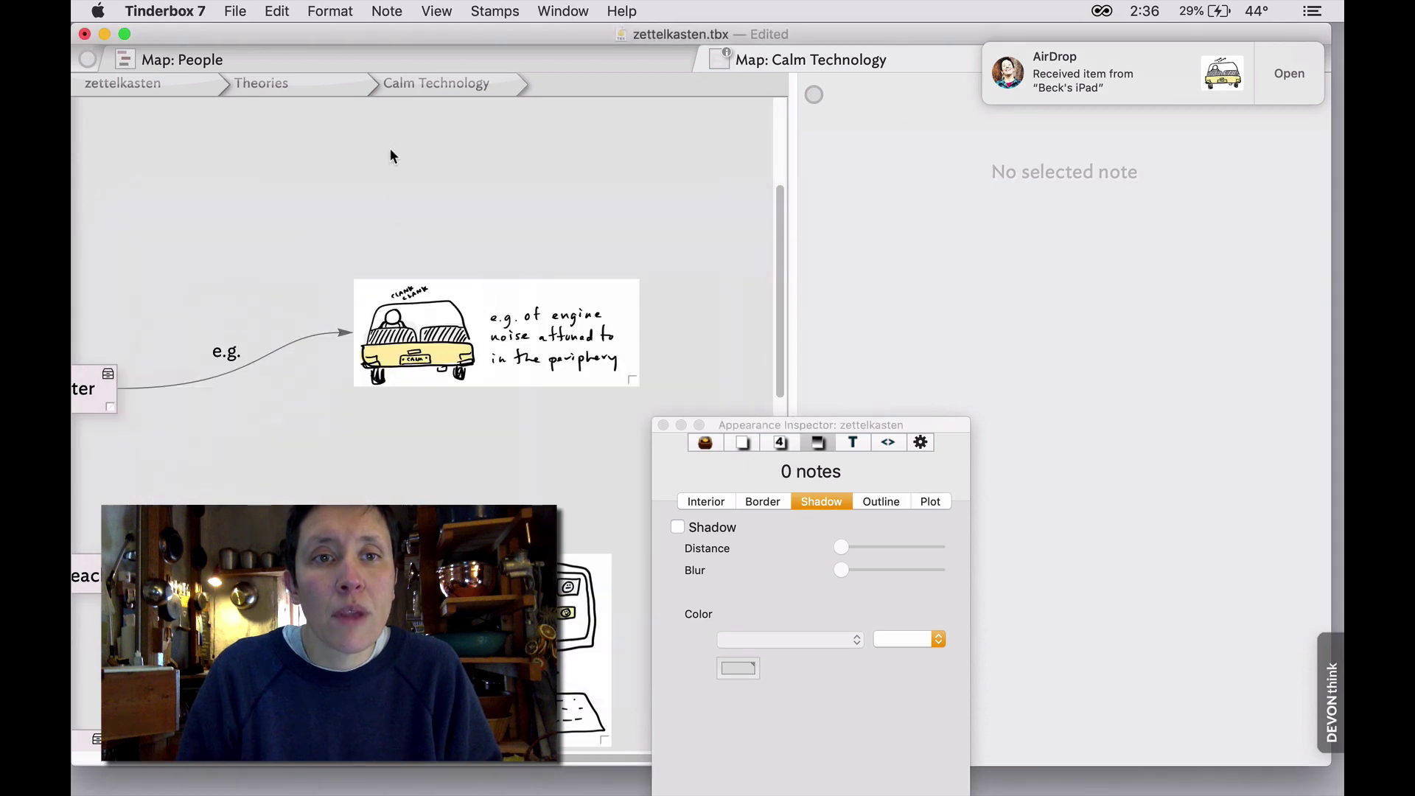
double_click(390, 157)
click(962, 342)
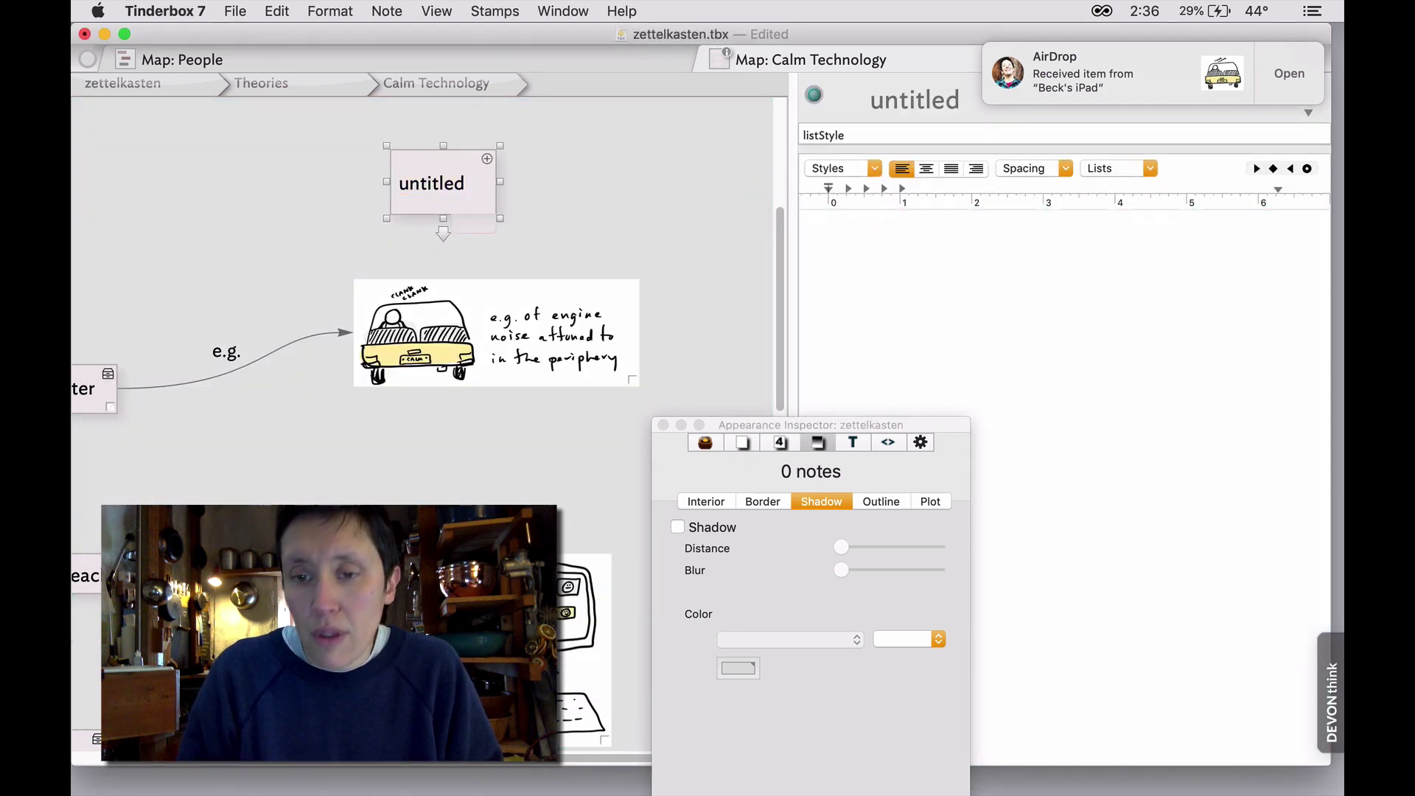
Drag the AirDropped IMG JPEG from Downloads into the new note's text
click(966, 721)
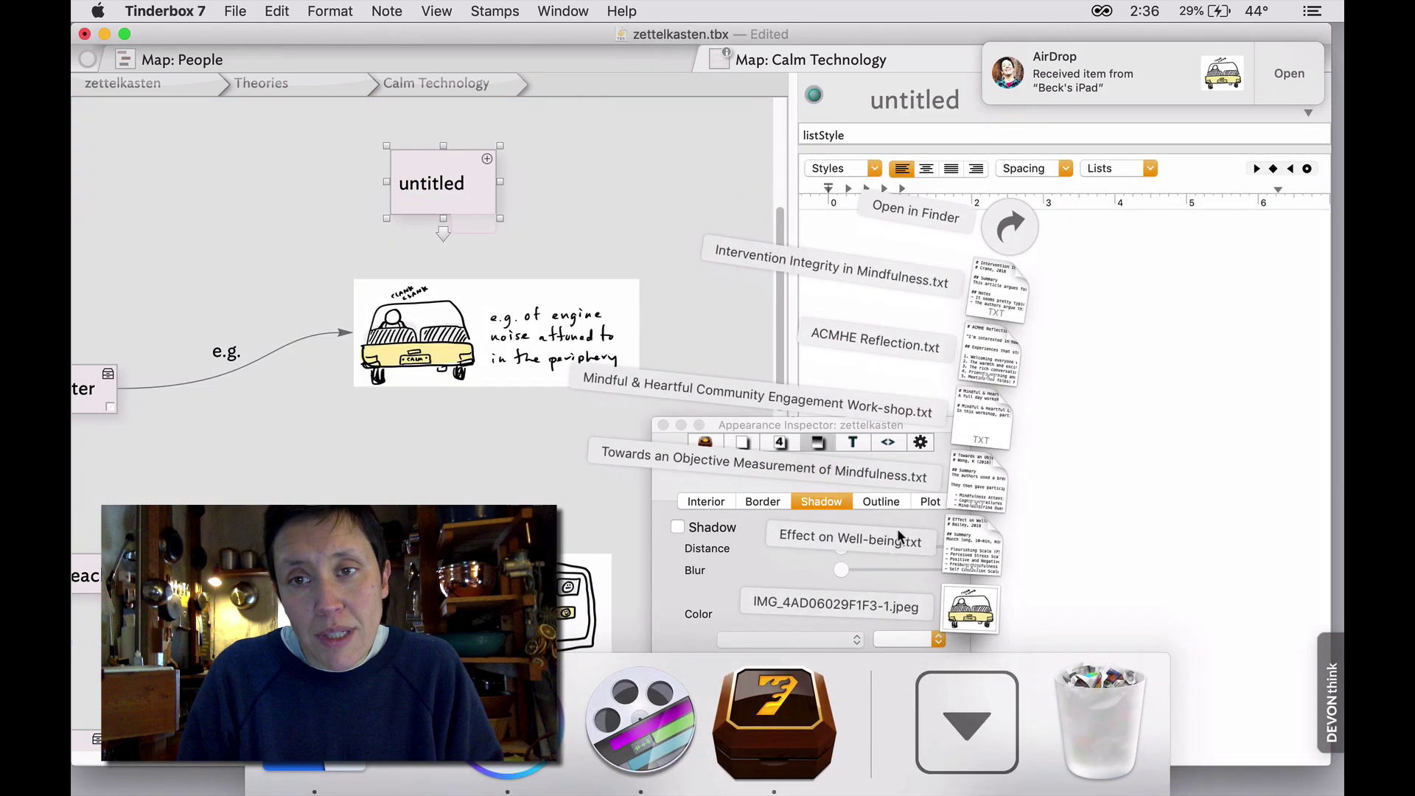
click(1011, 230)
drag(393, 330, 956, 255)
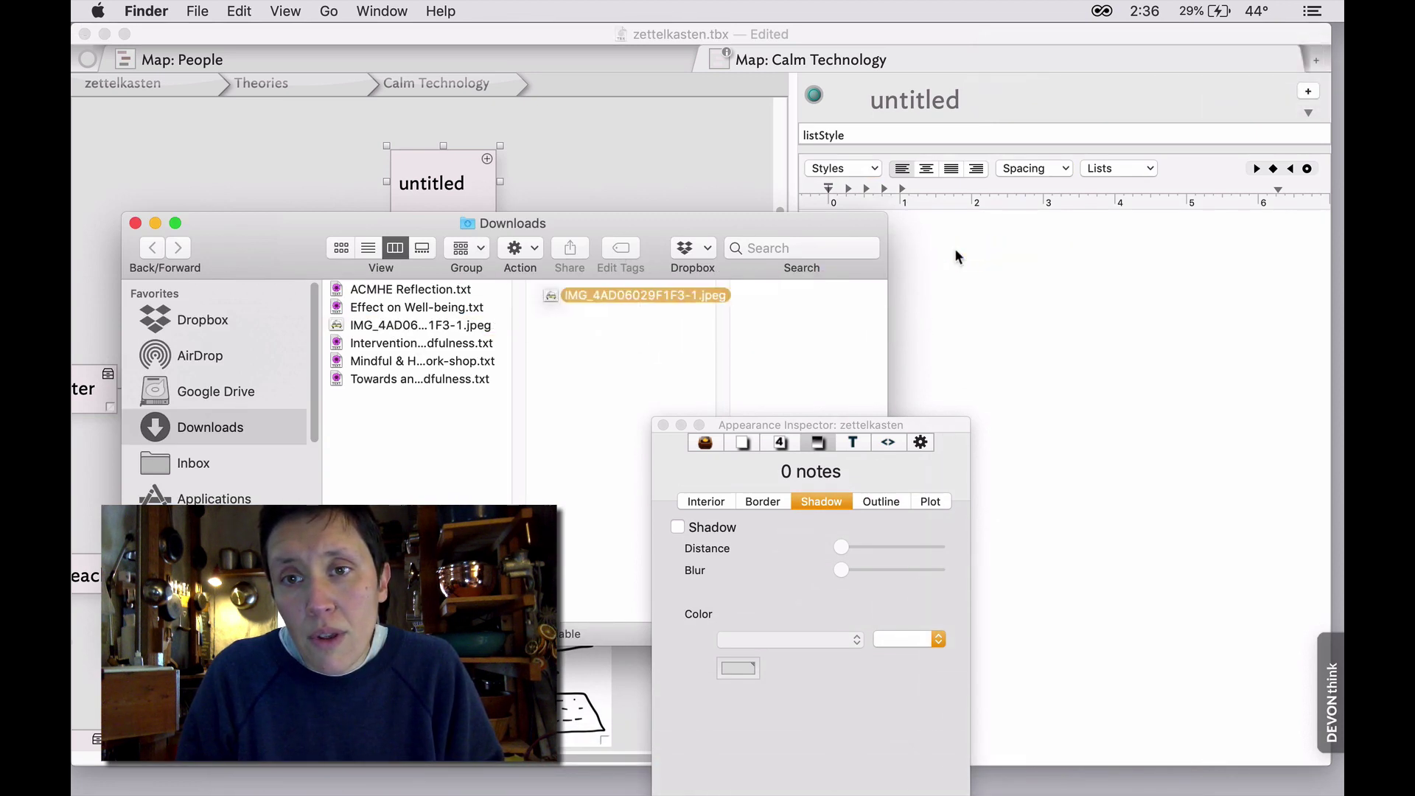
drag(733, 226, 583, 237)
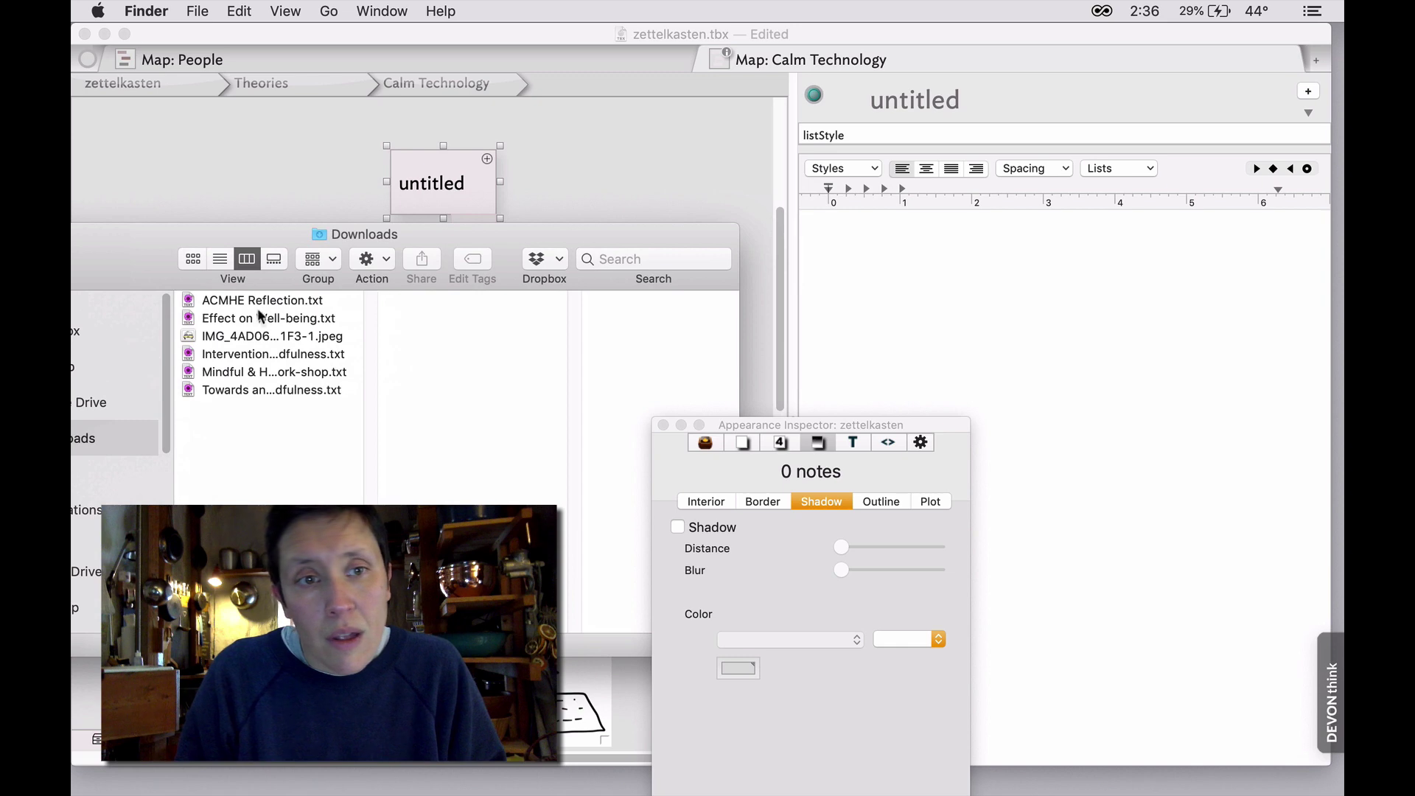
drag(234, 338, 1011, 337)
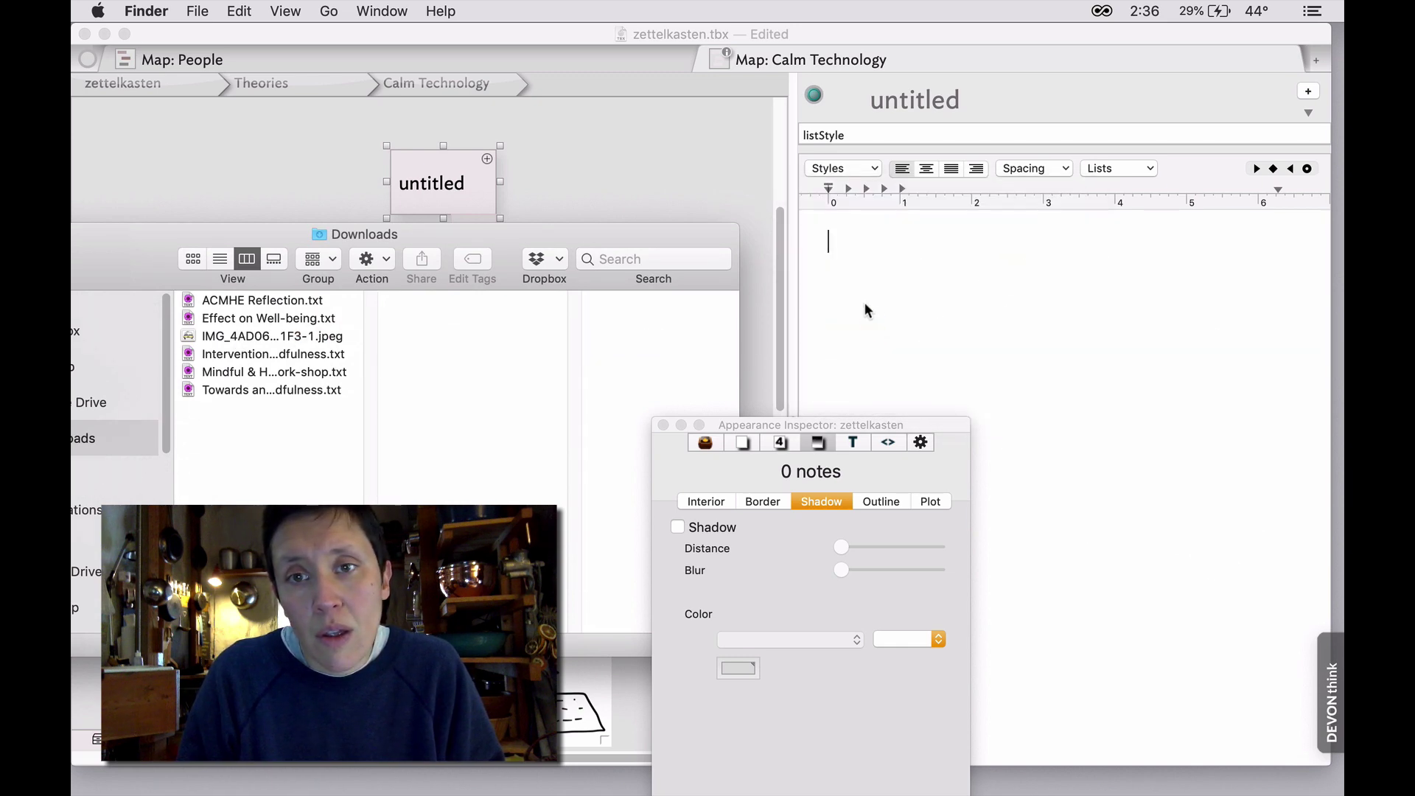
Return to Tinderbox and close the Appearance Inspector
click(1203, 628)
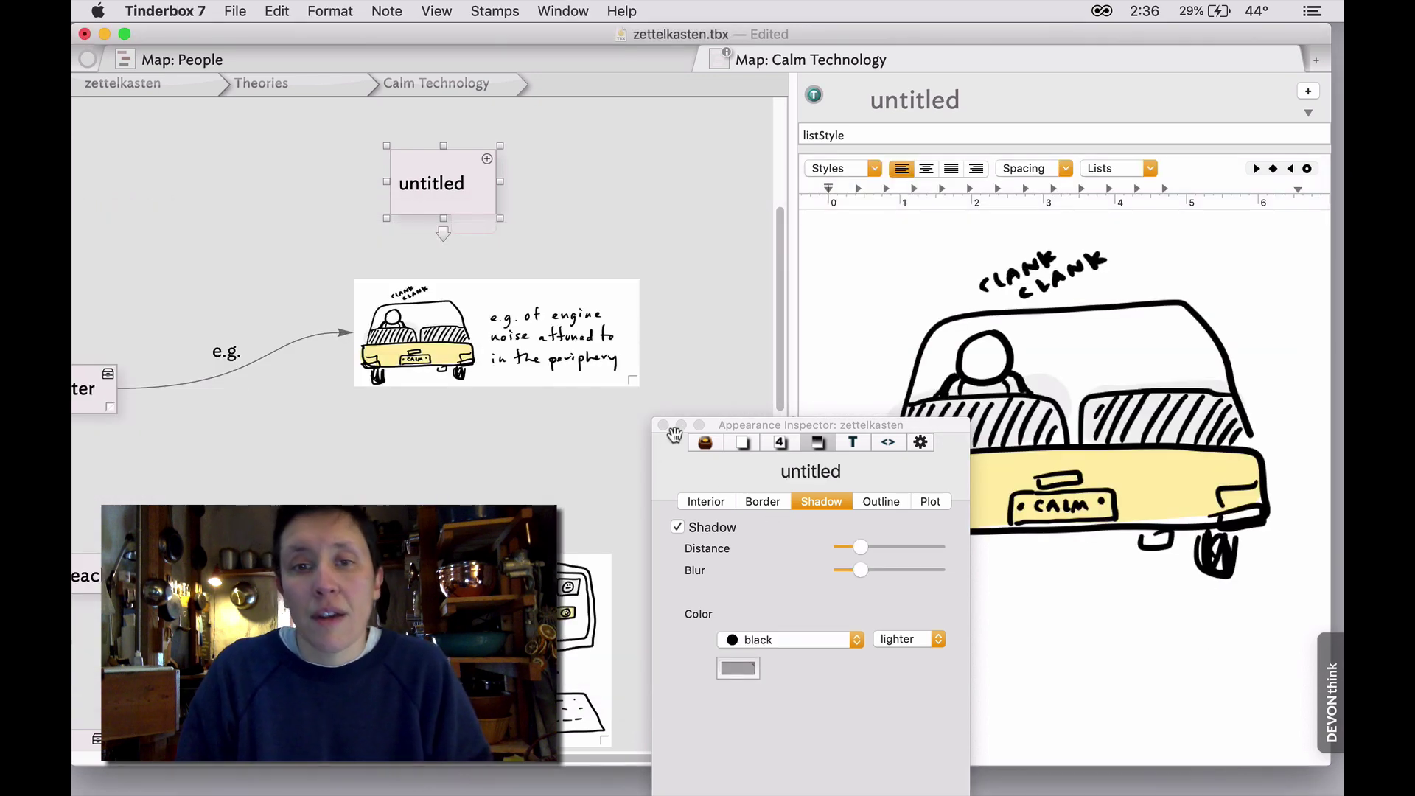
click(664, 425)
click(557, 210)
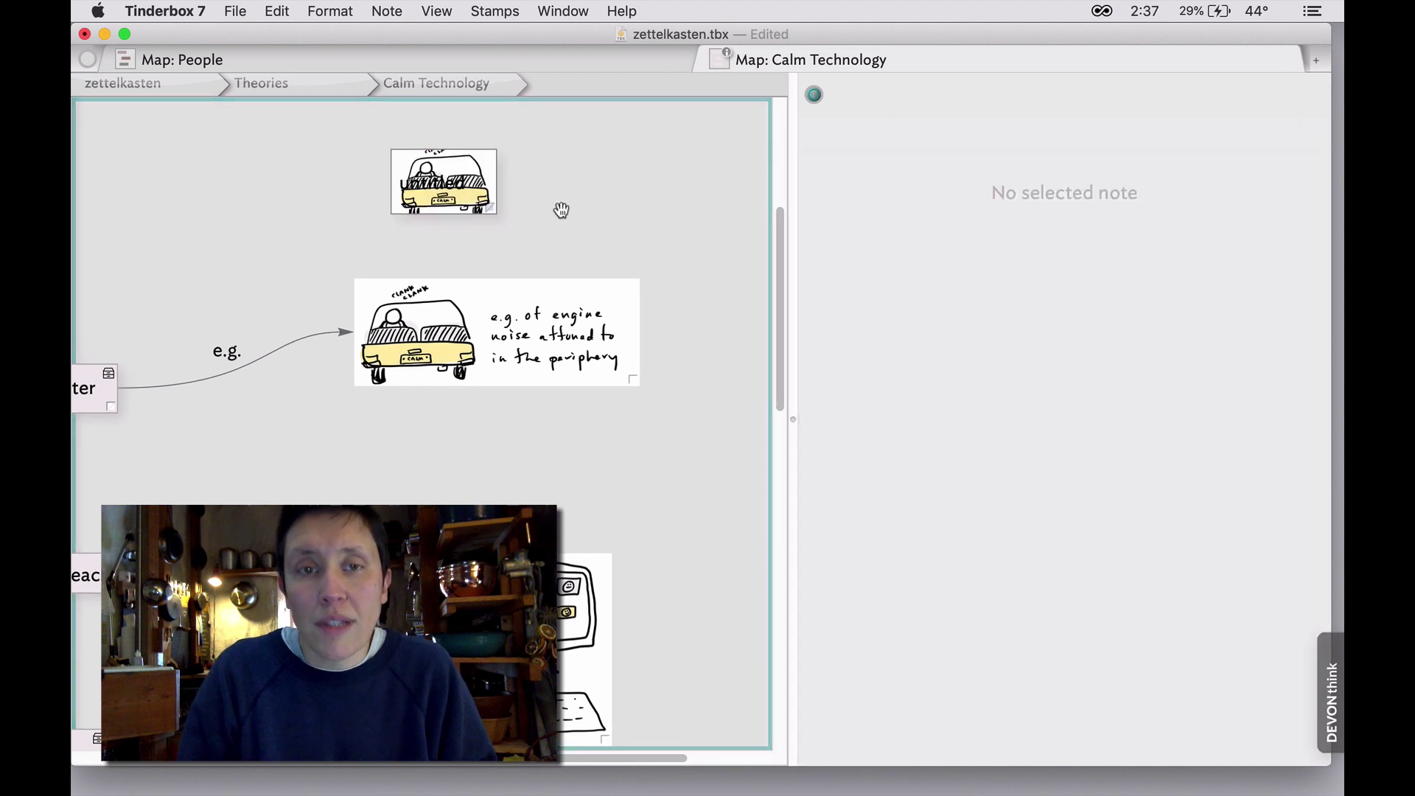
Clear the car sketch note's 'untitled' title and deselect it on the map
click(487, 170)
click(914, 99)
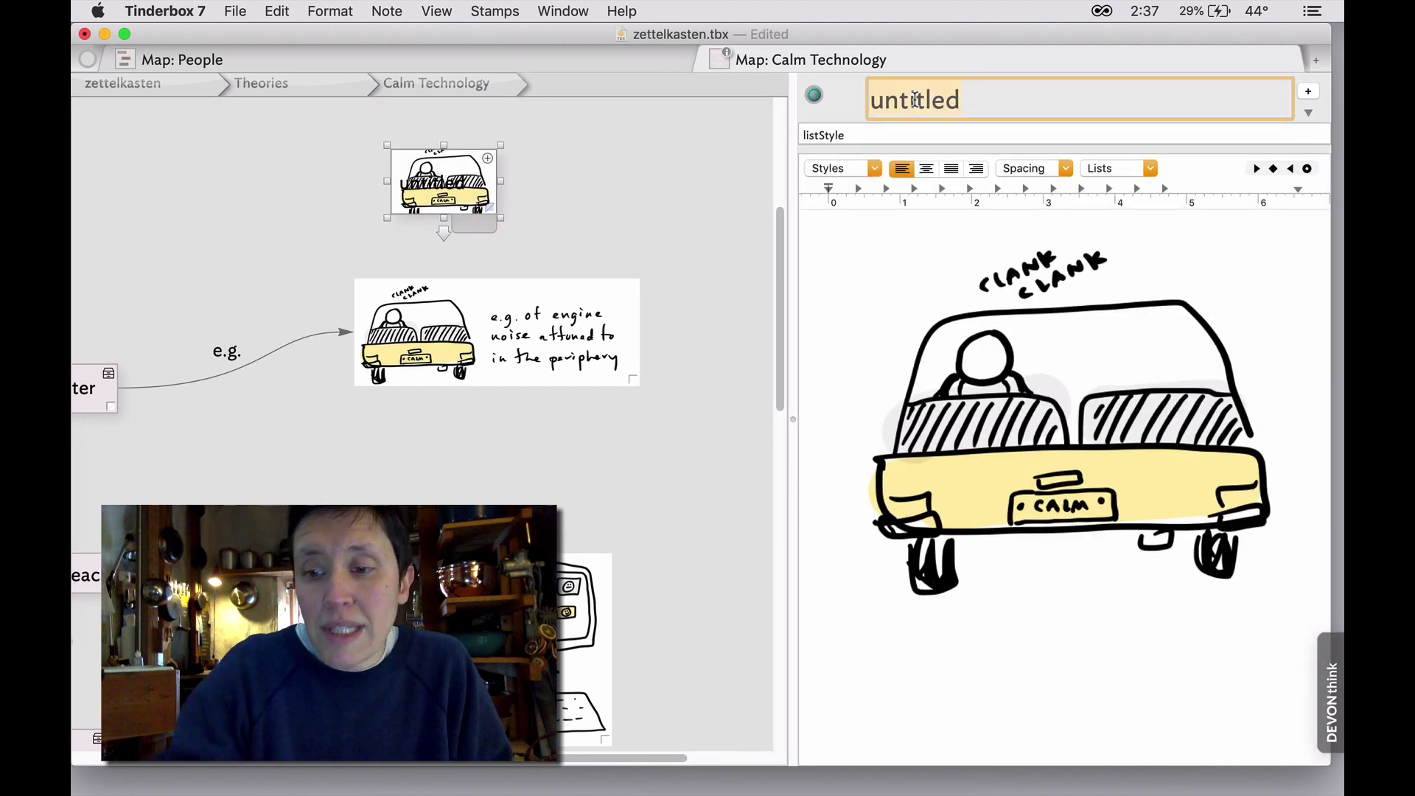
key(BackSpace)
click(616, 146)
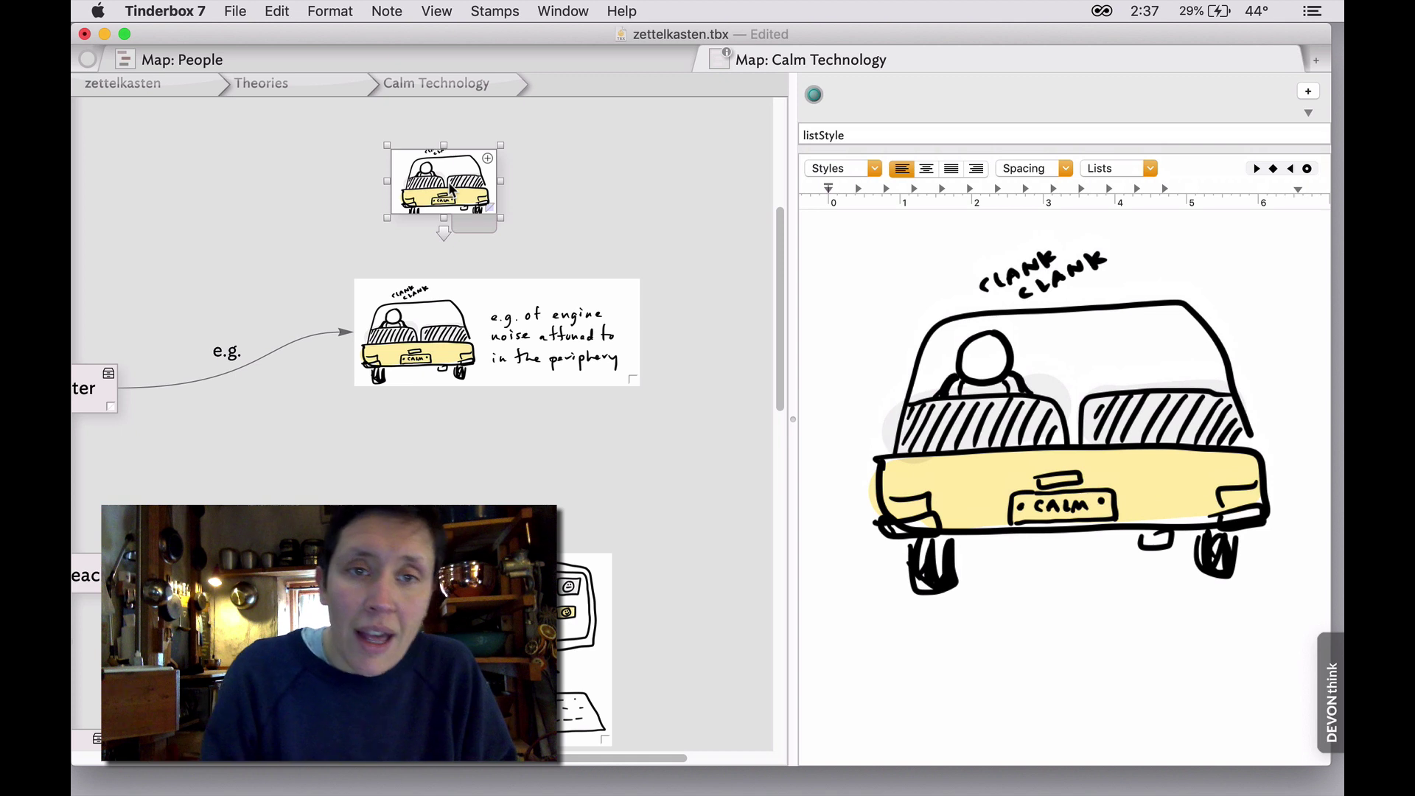
click(261, 208)
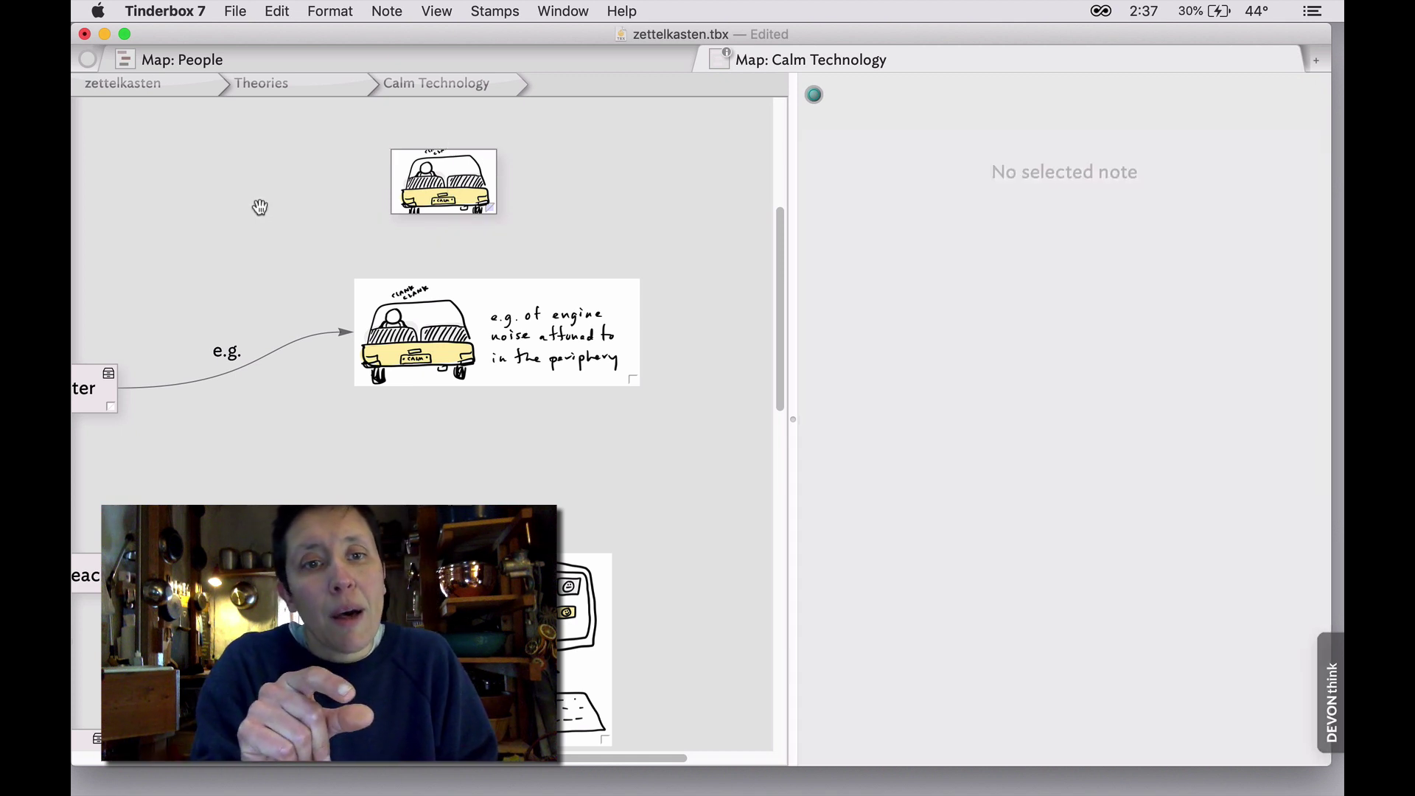
click(267, 14)
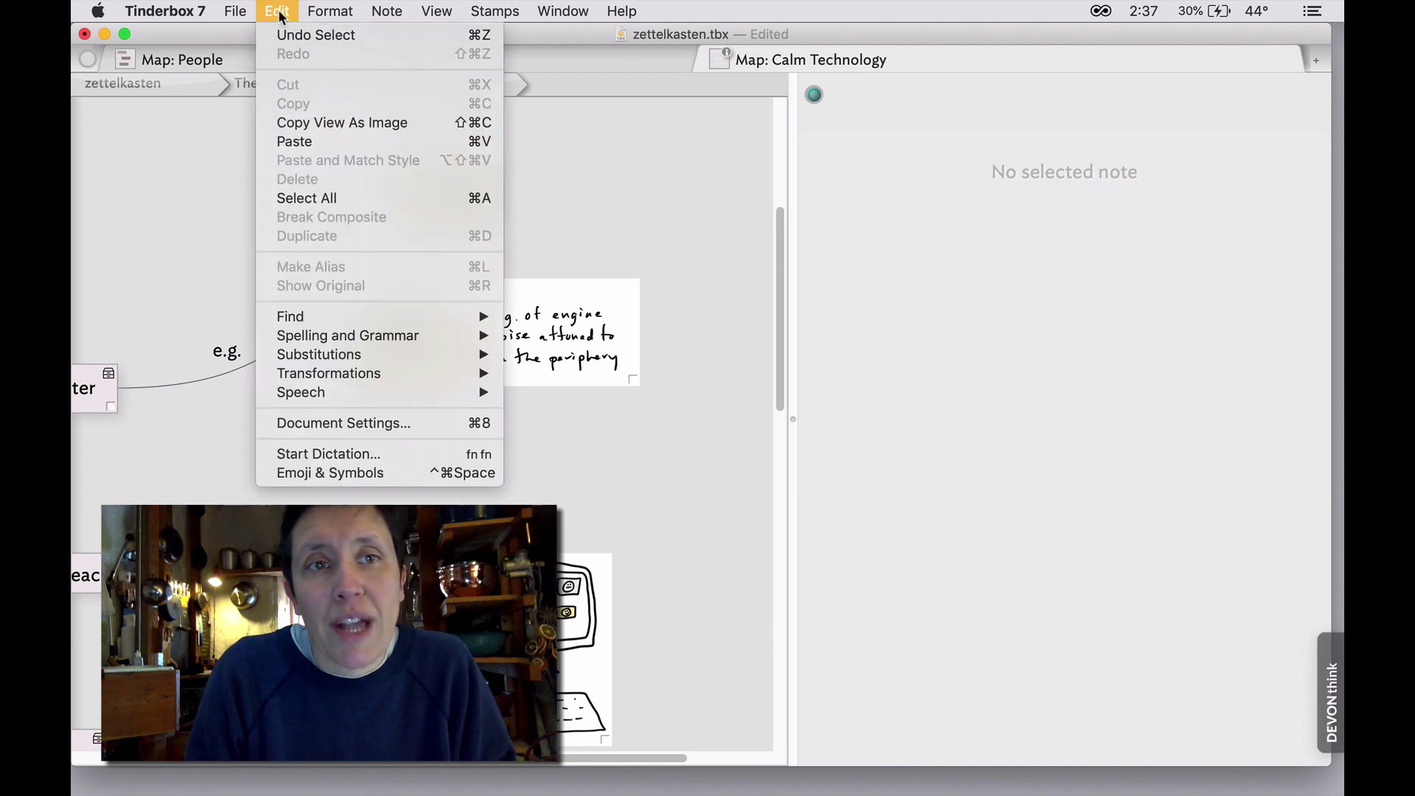
click(279, 13)
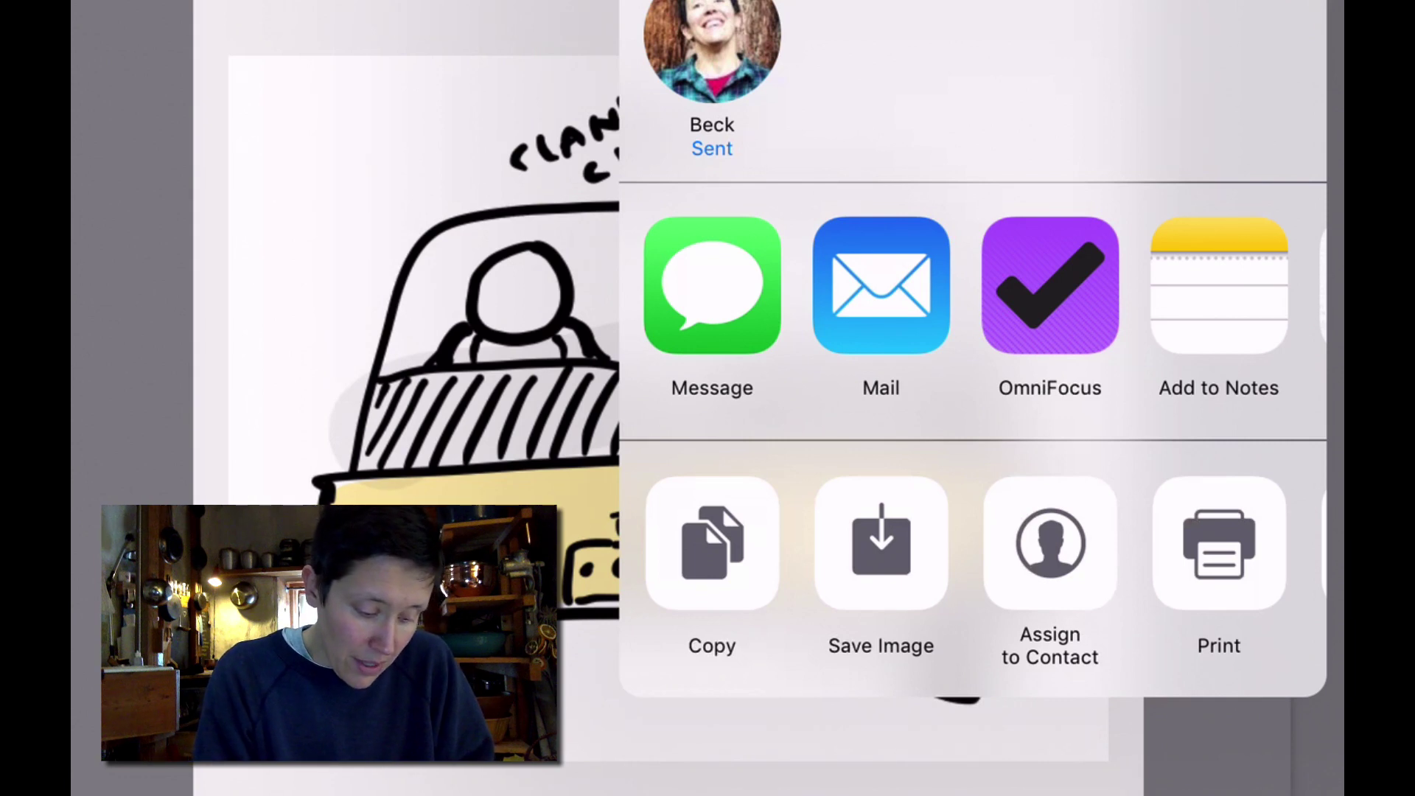
scroll(972, 285, right, 3)
scroll(973, 563, right, 4)
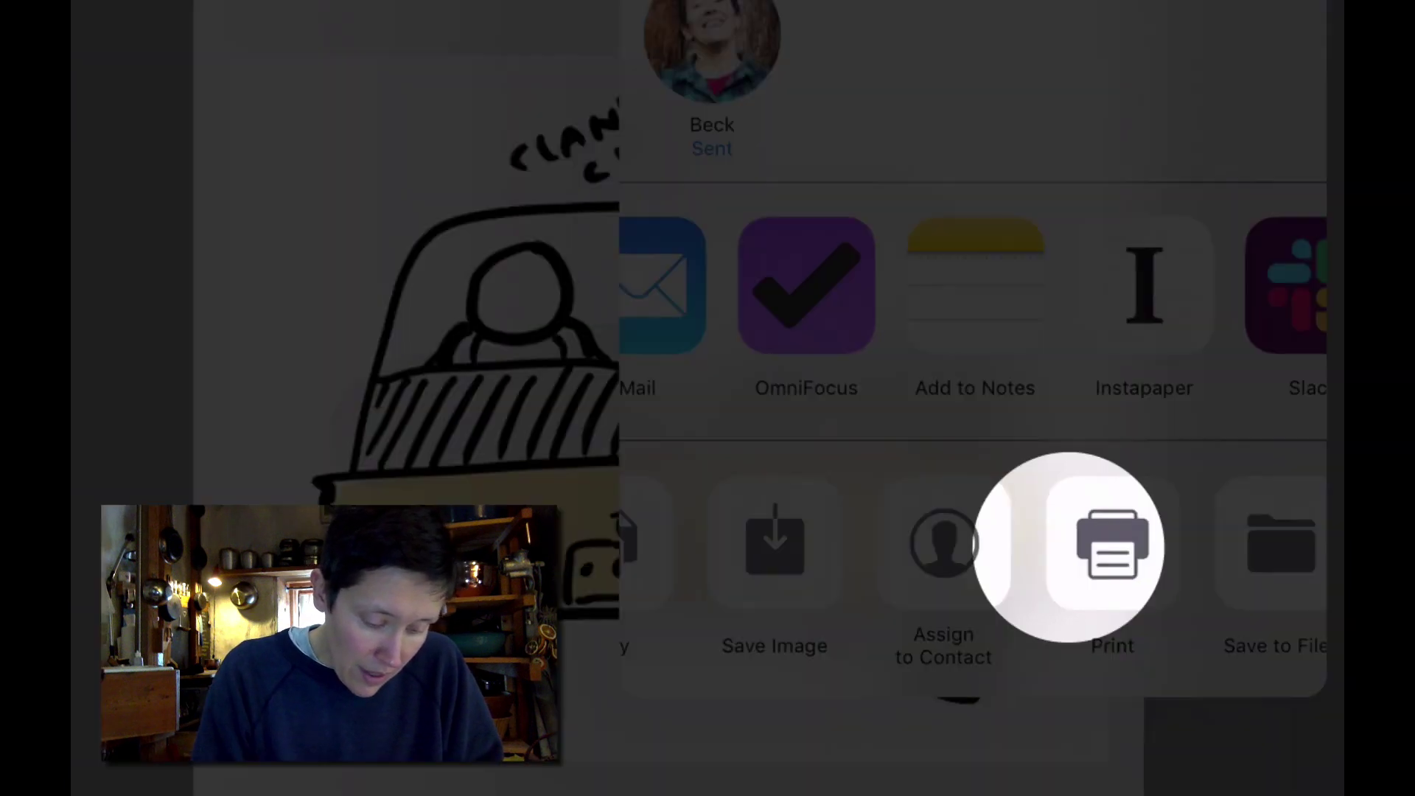
Choose Save to Files for the CLANK CLANK car sketch in the GoodNotes share sheet
click(1063, 544)
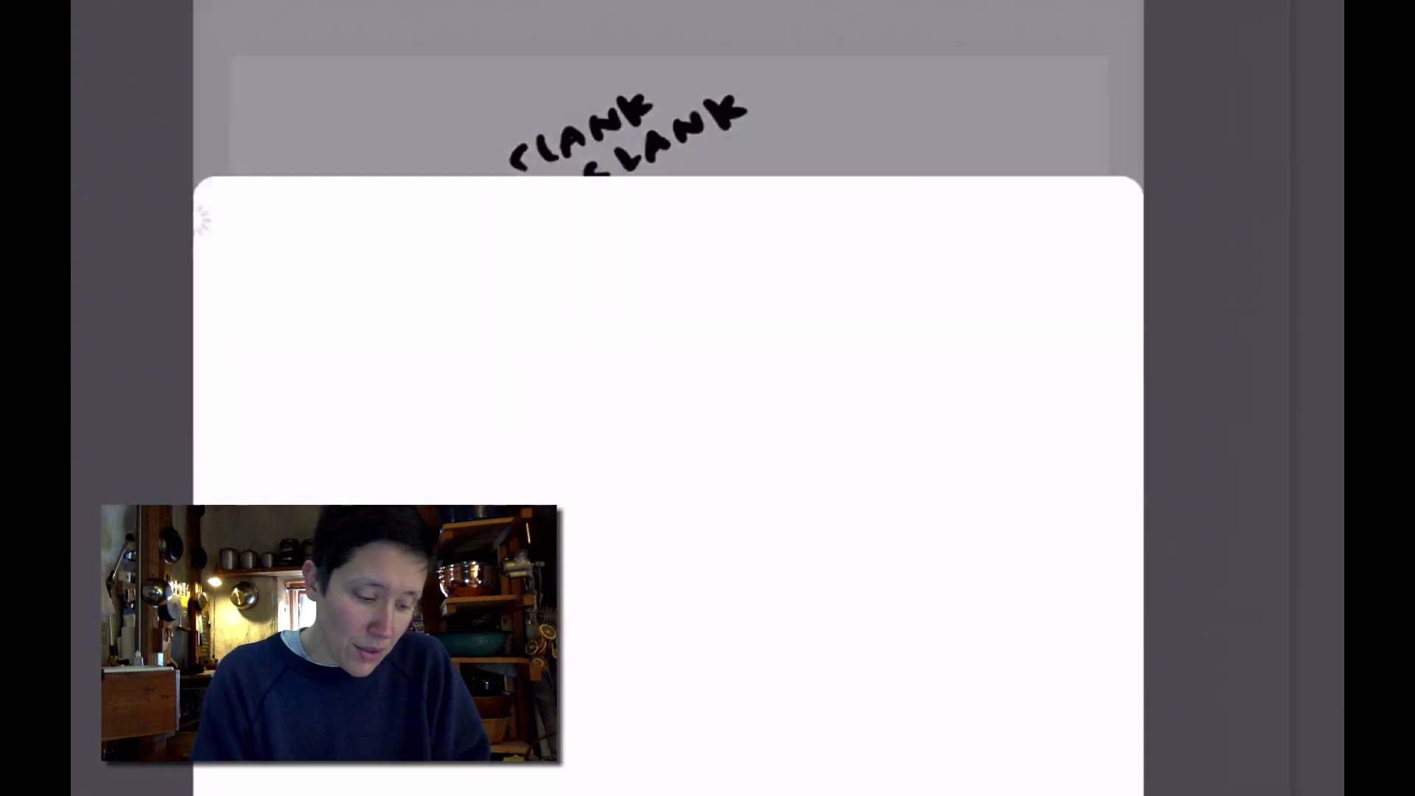